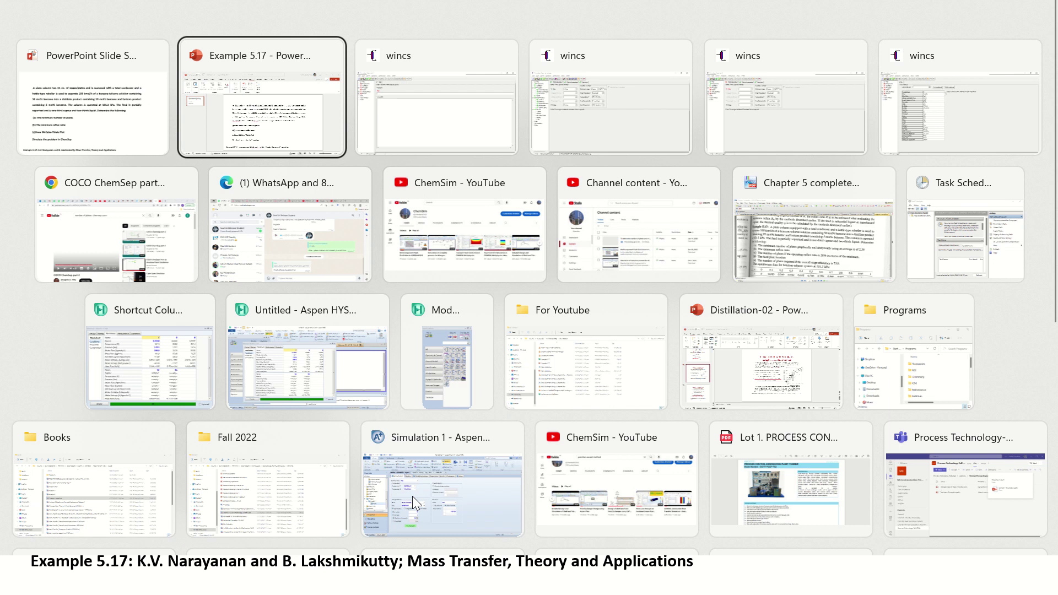
- Switch to ChemSep and title the new simulation 'Distillation'
{"action": "key", "text": "Tab"}
{"action": "key", "text": "Tab"}
{"action": "key", "text": "Tab"}
{"action": "key", "text": "shift+Tab"}
{"action": "key", "text": "shift+Tab"}
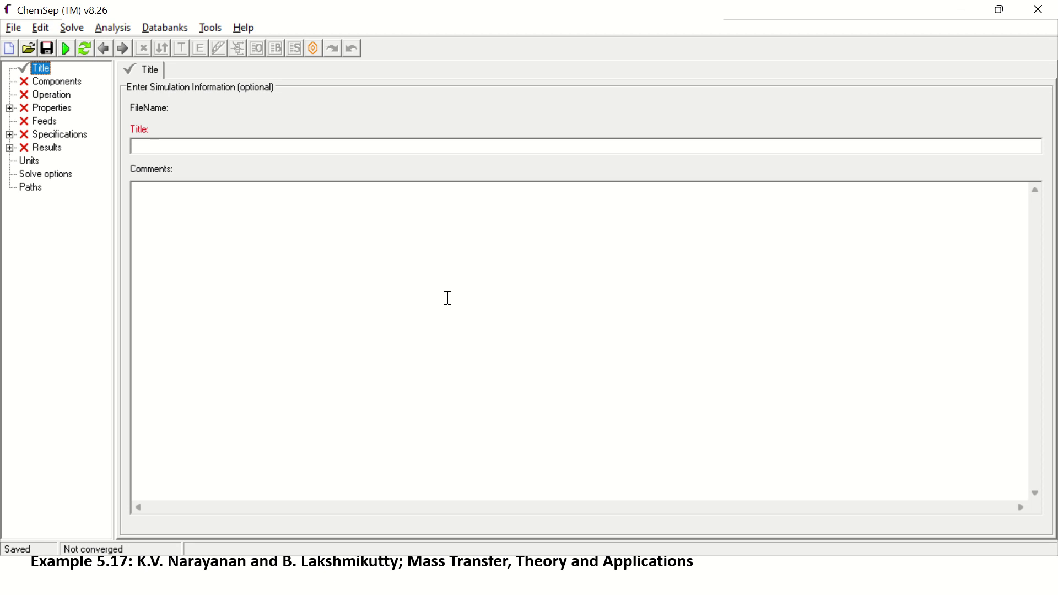
{"action": "left_click", "coordinate": [162, 148]}
{"action": "type", "text": "Distillation"}
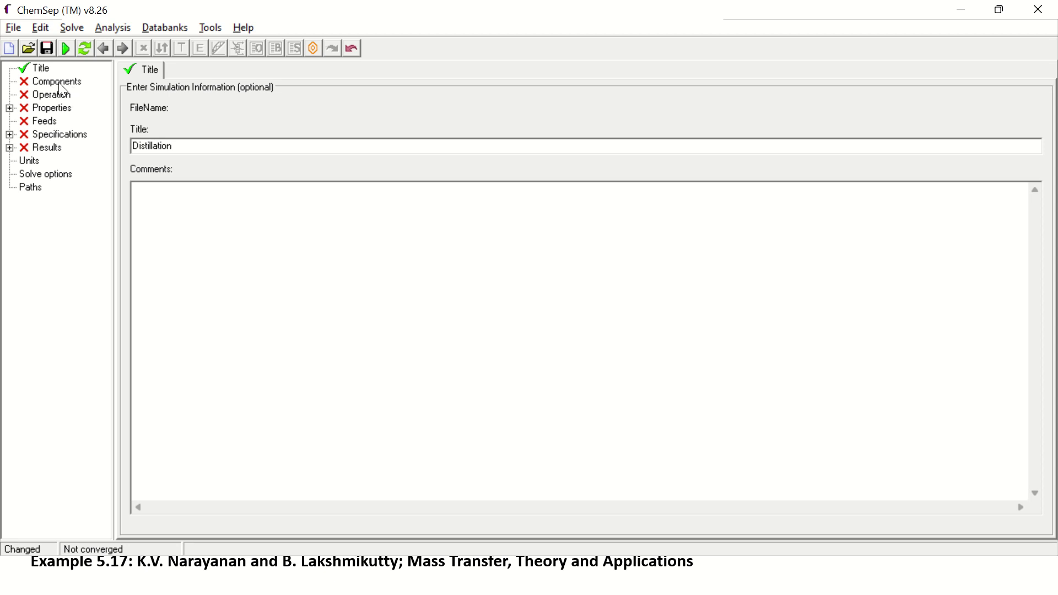
- Search the databank to add Benzene and Toluene as components
{"action": "left_click", "coordinate": [59, 81]}
{"action": "left_click", "coordinate": [197, 145]}
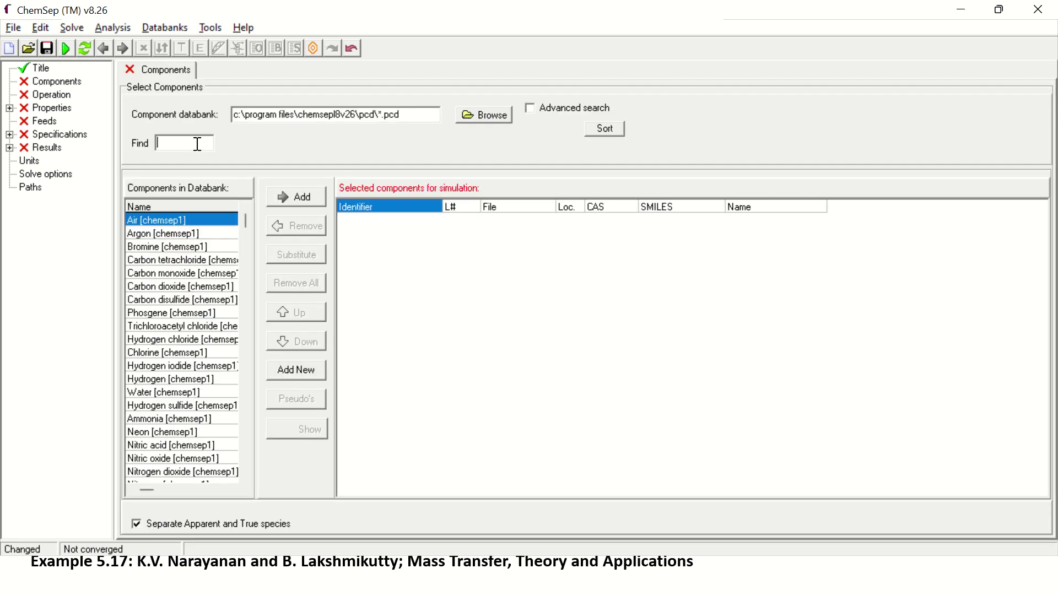
{"action": "type", "text": "Benzen"}
{"action": "key", "text": "Return"}
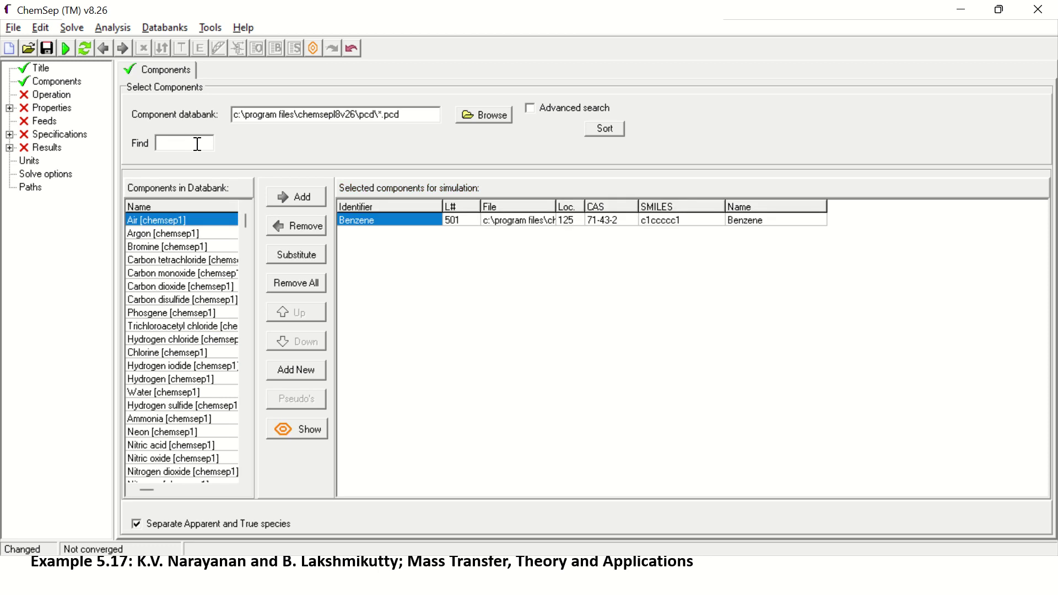
{"action": "type", "text": "toluen"}
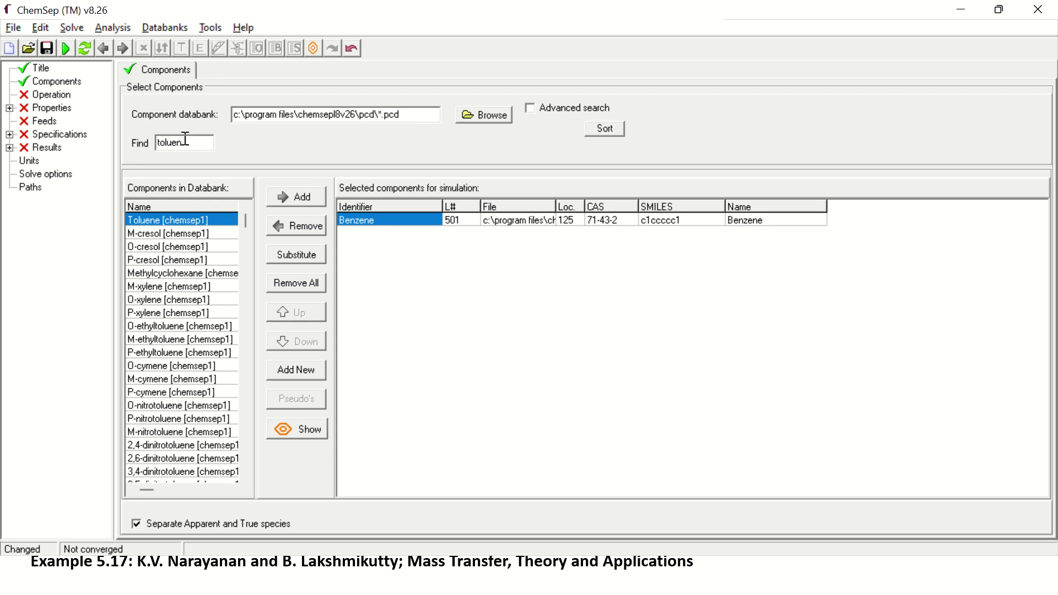
{"action": "key", "text": "Return"}
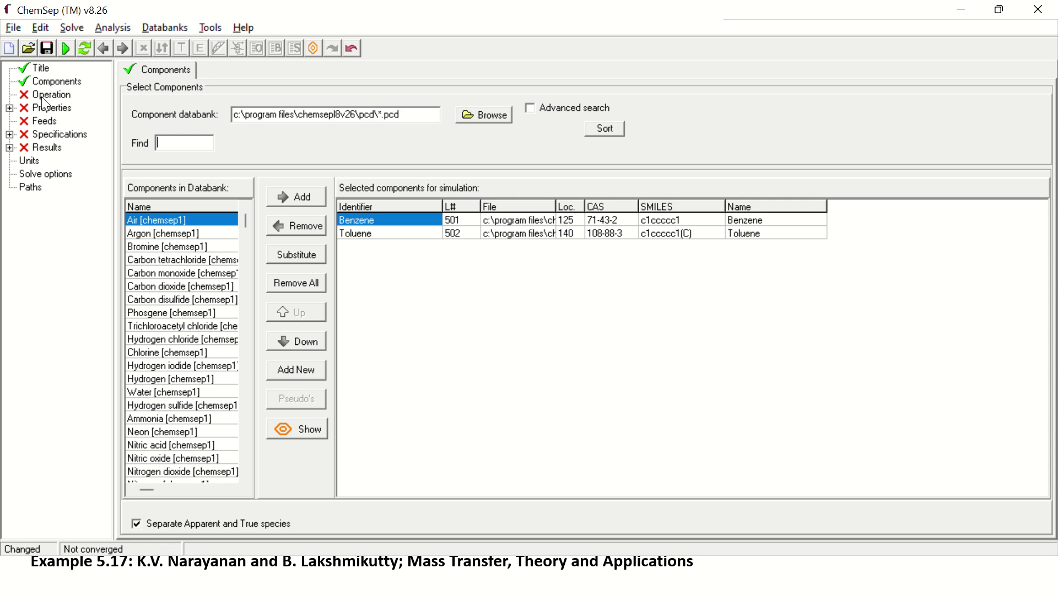
- Choose an equilibrium column with Simple Distillation as the operation
{"action": "left_click", "coordinate": [41, 96]}
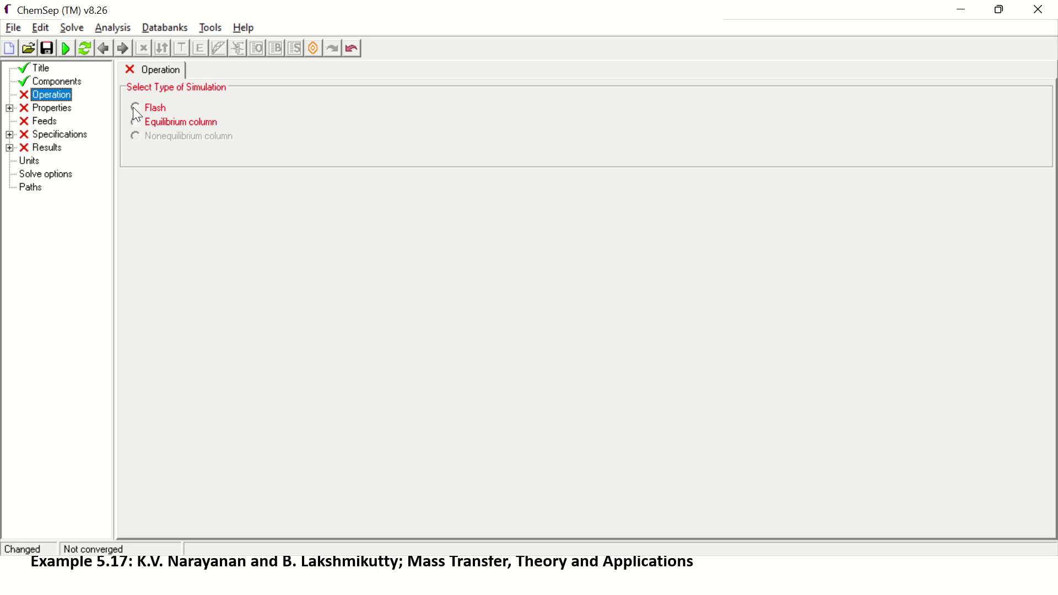
{"action": "left_click", "coordinate": [137, 122]}
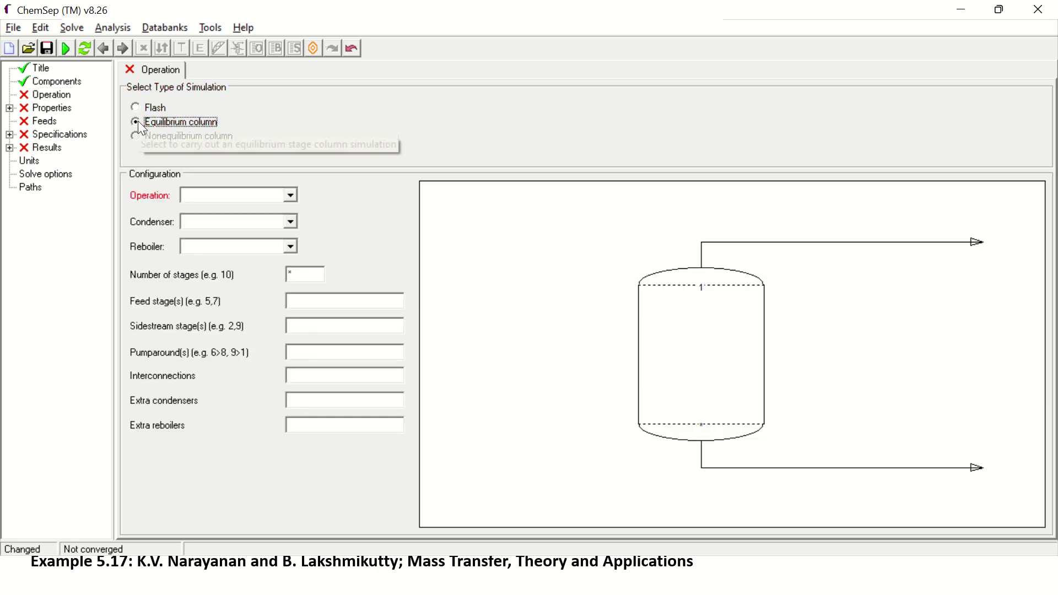
{"action": "left_click", "coordinate": [249, 196]}
{"action": "left_click", "coordinate": [232, 211]}
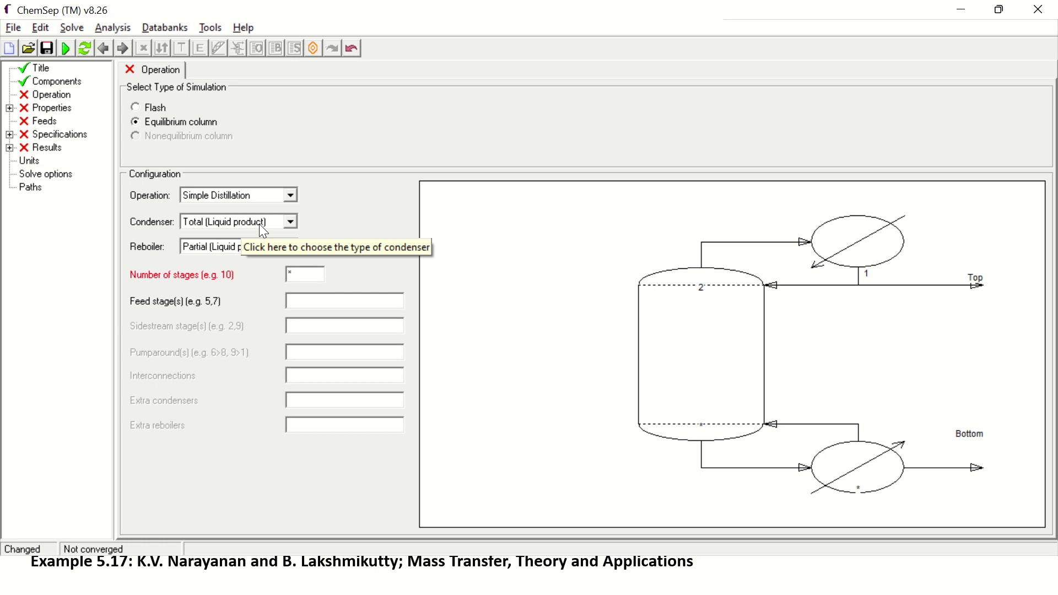
- Set the column to 15 stages with the feed on stage 8
{"action": "double_click", "coordinate": [292, 273]}
{"action": "type", "text": "10"}
{"action": "left_click_drag", "start_coordinate": [313, 279], "coordinate": [275, 273]}
{"action": "type", "text": "5"}
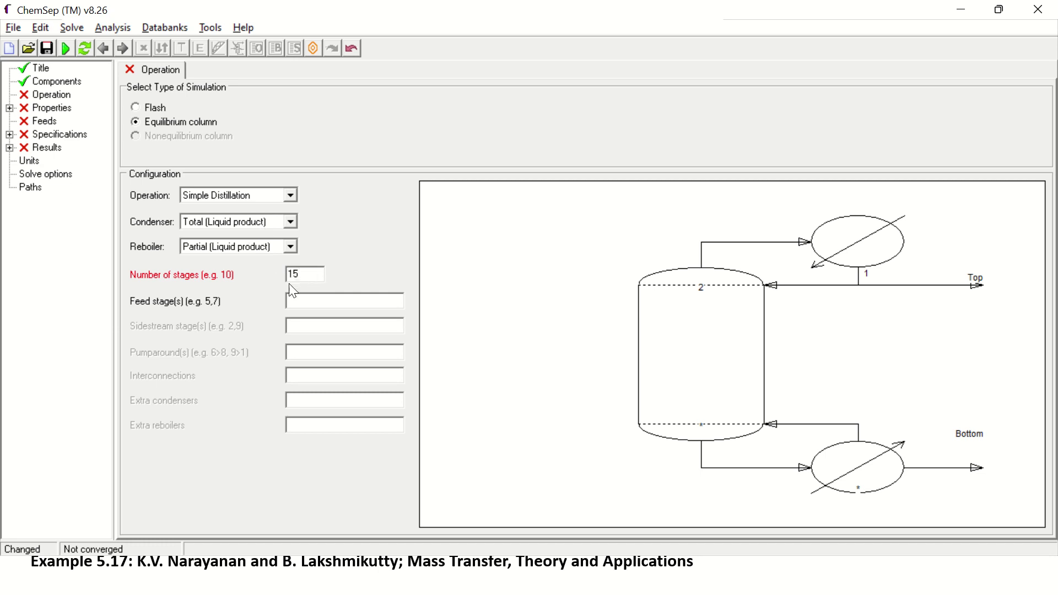
{"action": "left_click", "coordinate": [308, 301]}
{"action": "type", "text": "8"}
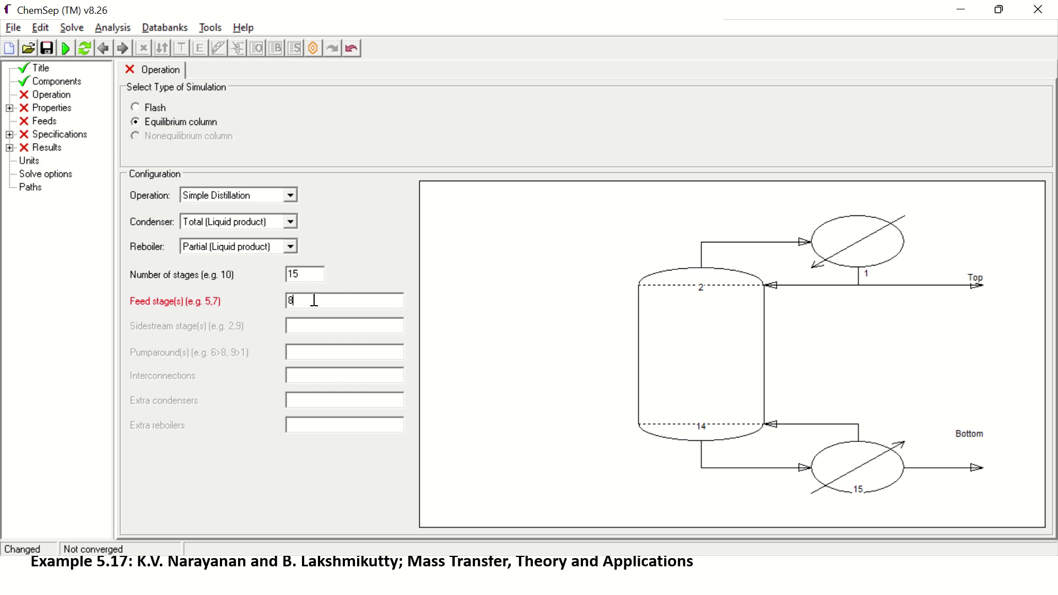
- Select the Wilson K-value model and the Excess enthalpy model
{"action": "left_click", "coordinate": [46, 98]}
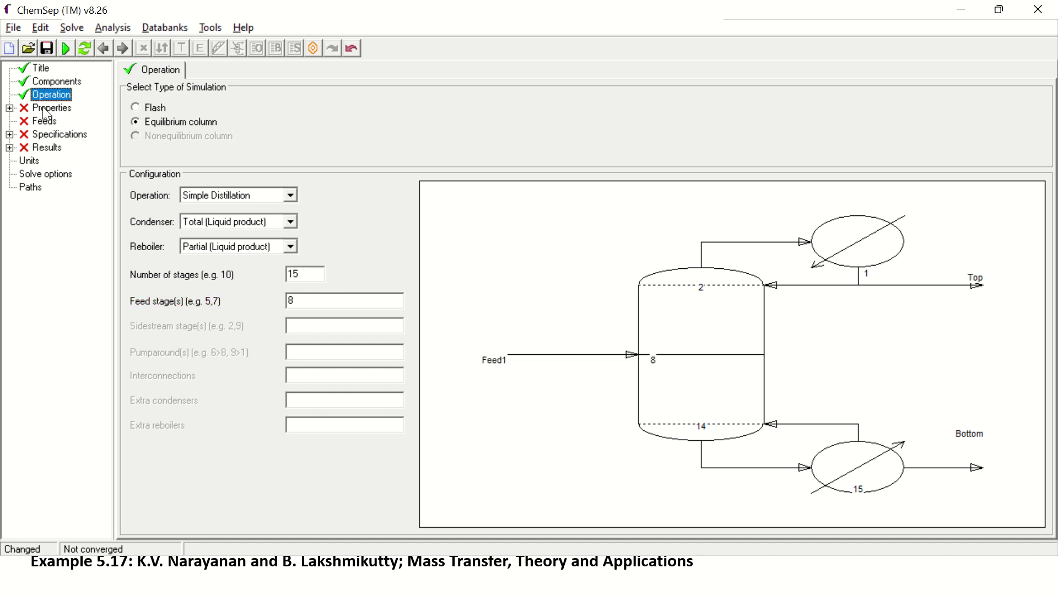
{"action": "left_click", "coordinate": [46, 109]}
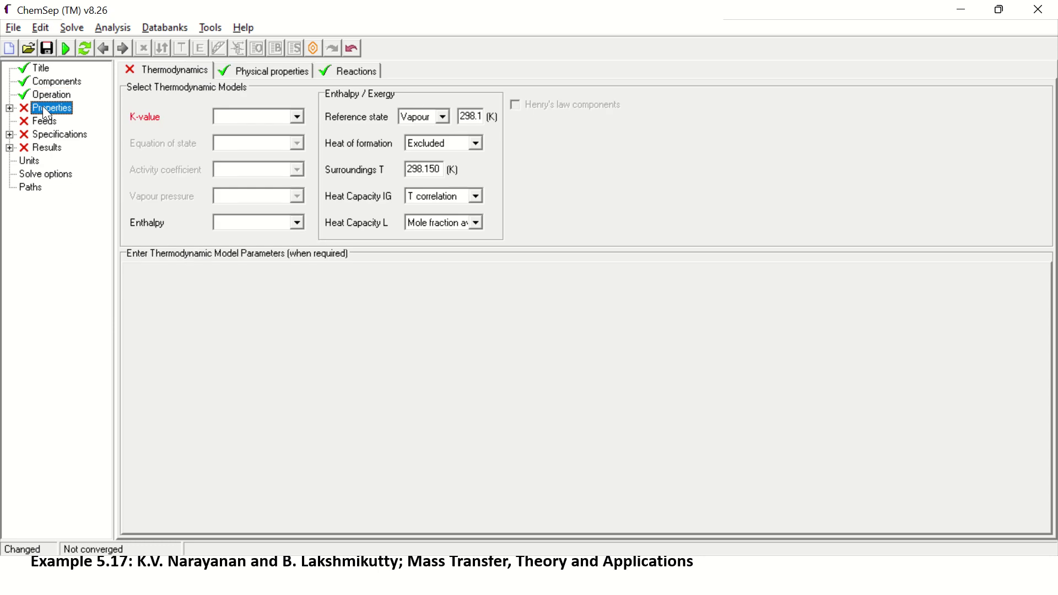
{"action": "left_click", "coordinate": [292, 117]}
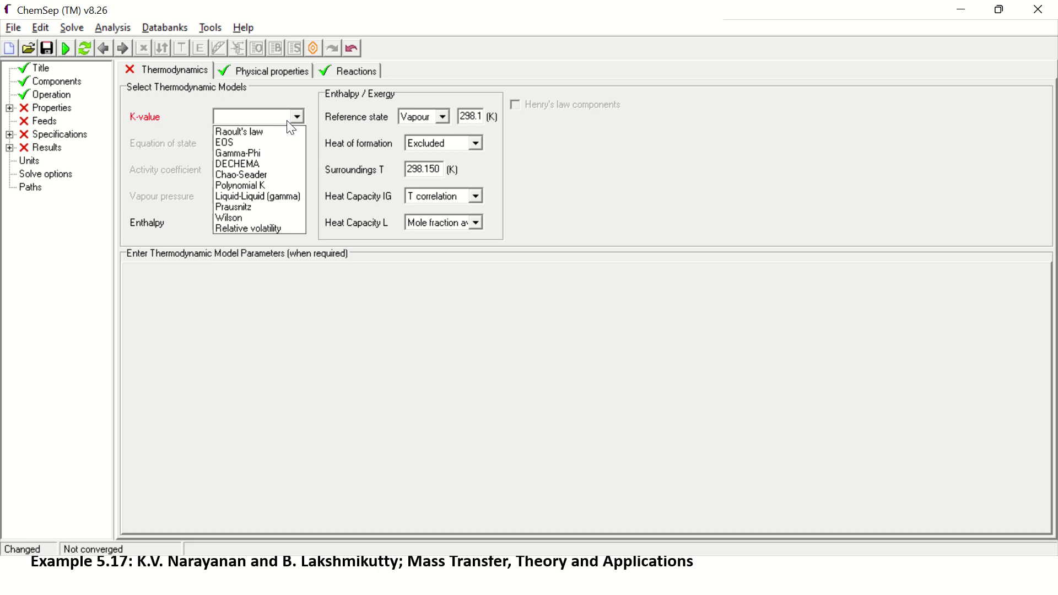
{"action": "left_click", "coordinate": [245, 218]}
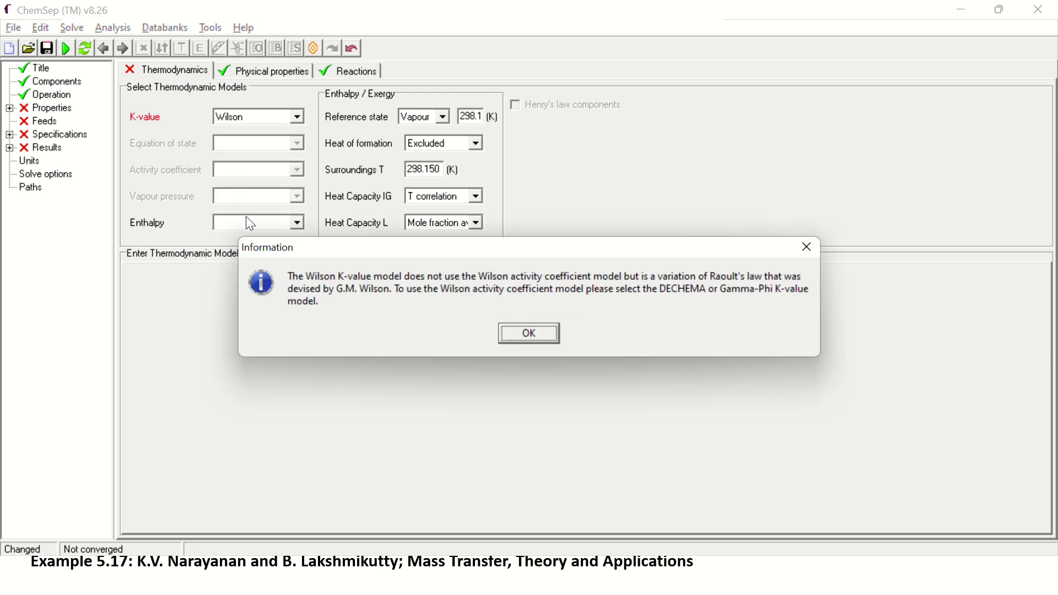
{"action": "left_click", "coordinate": [518, 336]}
{"action": "left_click", "coordinate": [301, 223]}
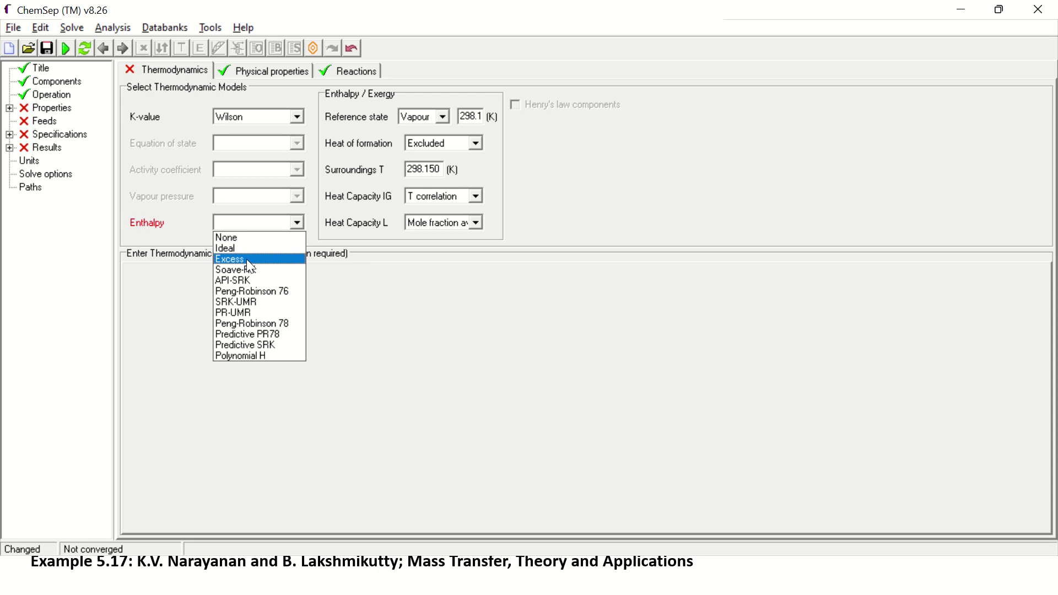
{"action": "left_click", "coordinate": [247, 260]}
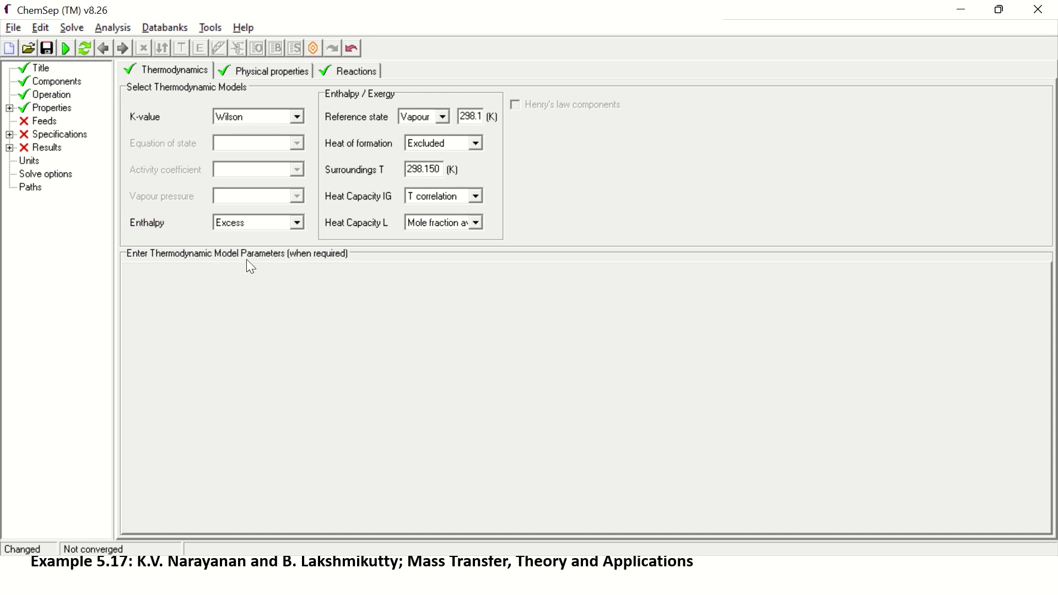
- Make Feed1 not-split and specified by pressure and vapour fraction
{"action": "left_click", "coordinate": [44, 121]}
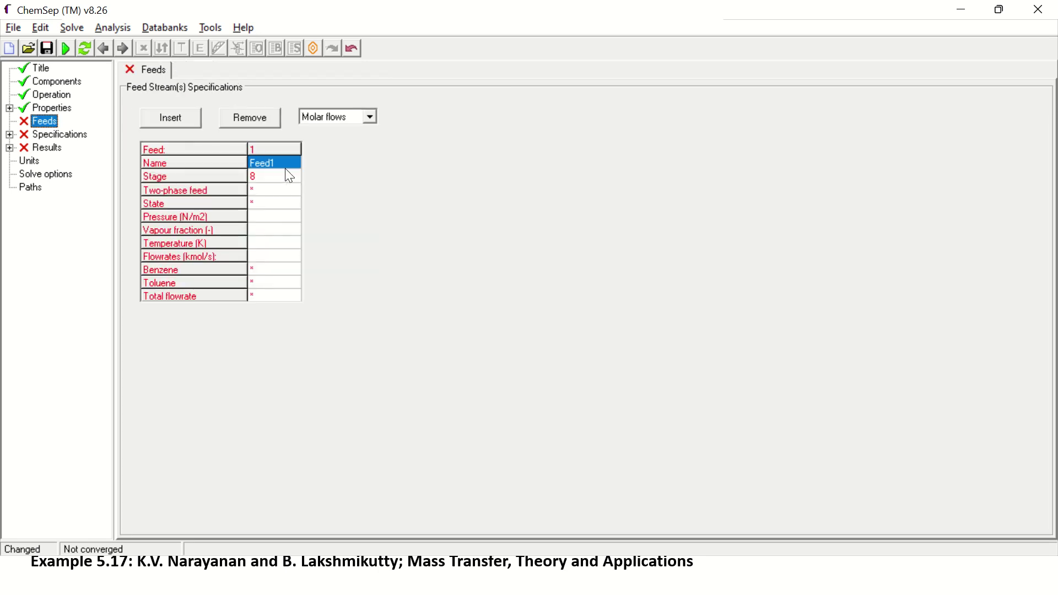
{"action": "left_click", "coordinate": [261, 191]}
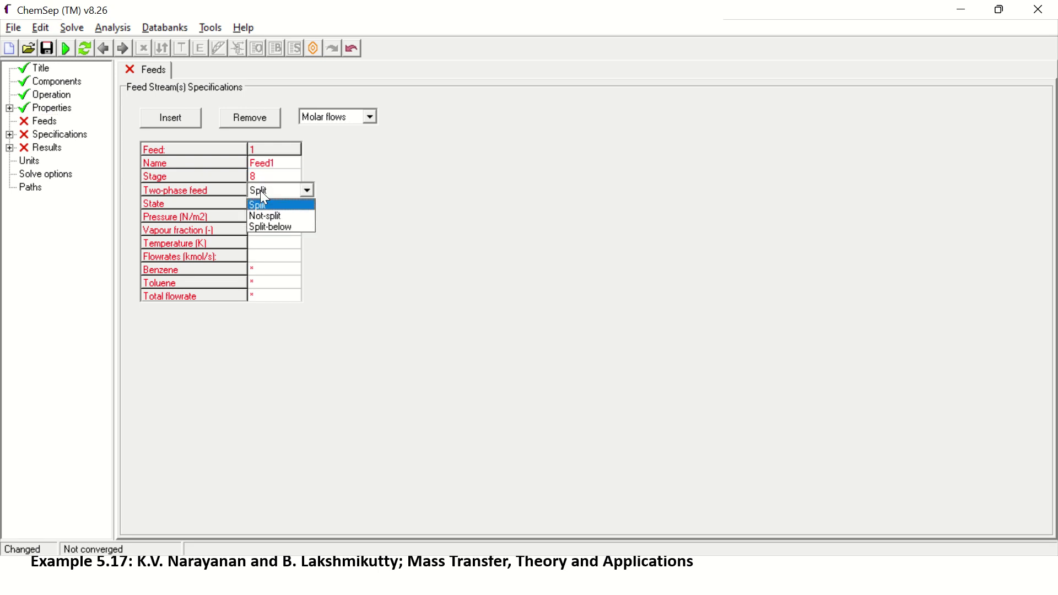
{"action": "left_click", "coordinate": [263, 216]}
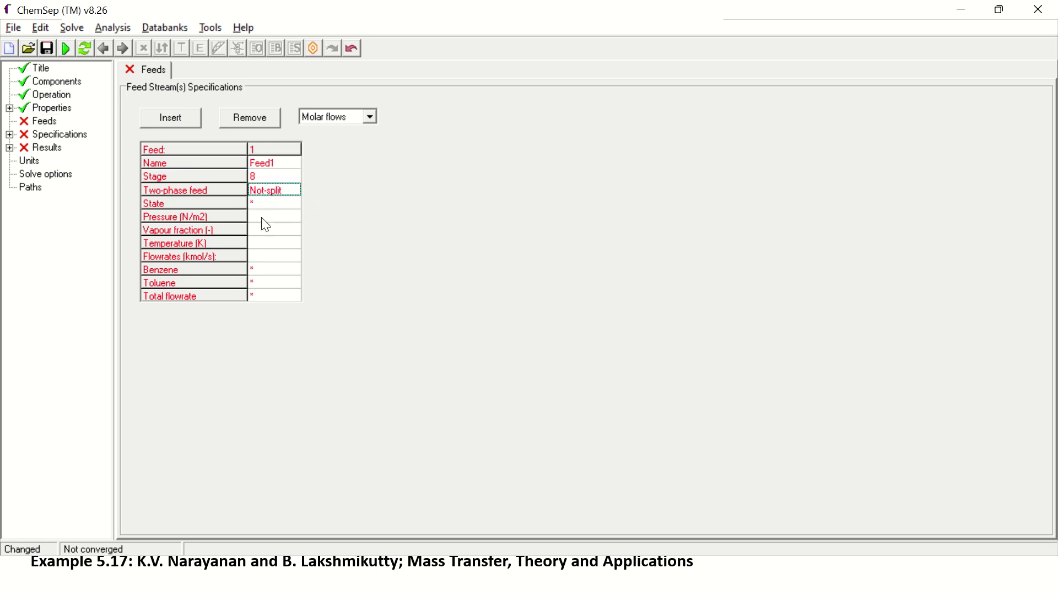
{"action": "left_click", "coordinate": [260, 205]}
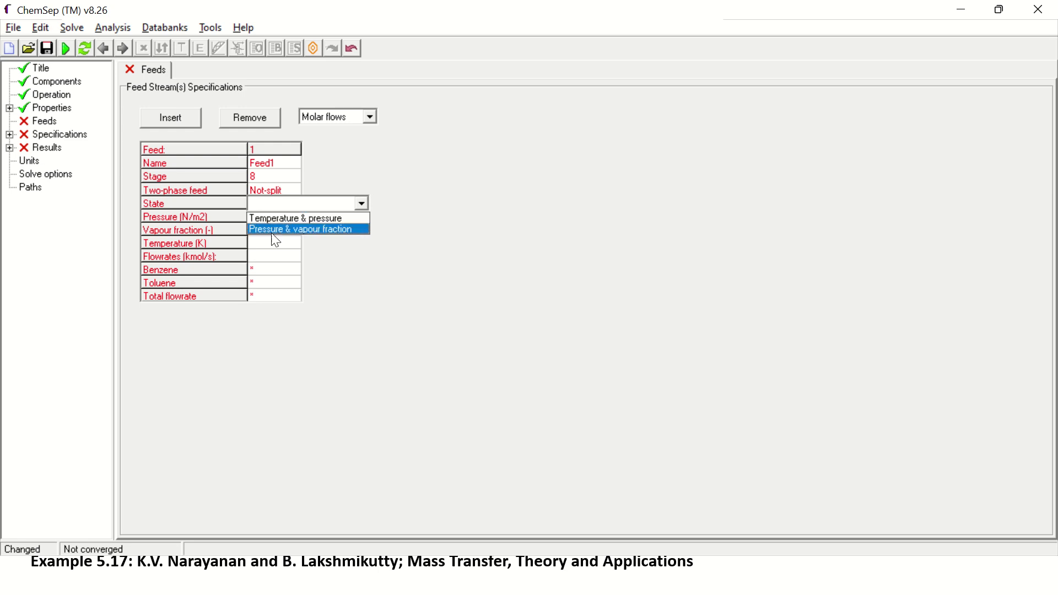
{"action": "left_click", "coordinate": [271, 232]}
{"action": "left_click", "coordinate": [272, 218]}
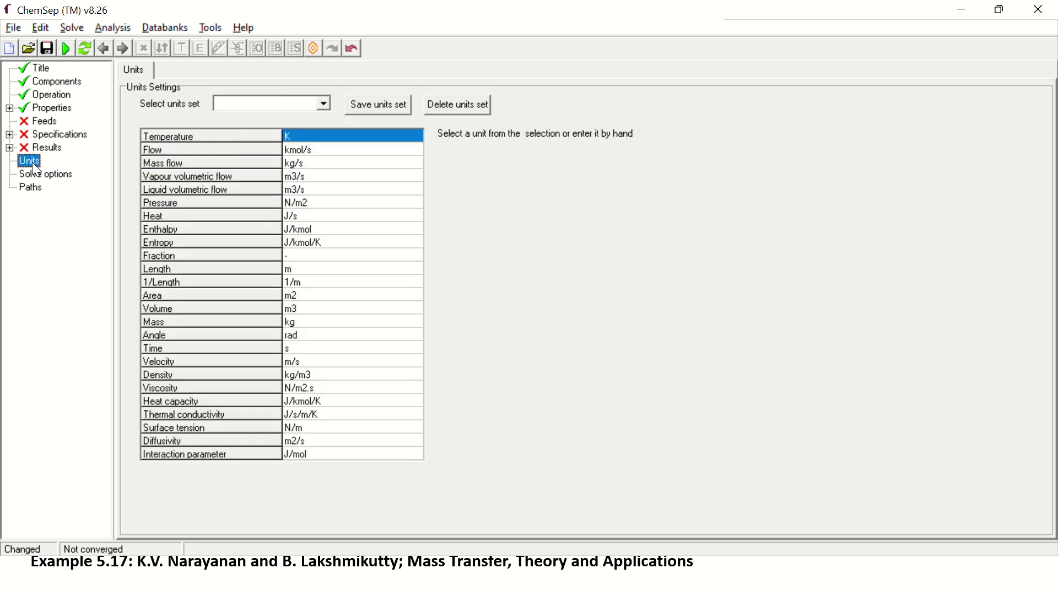
- Set flow units to kmol/h and pressure units to kPa, without saving a units set
{"action": "left_click", "coordinate": [352, 151]}
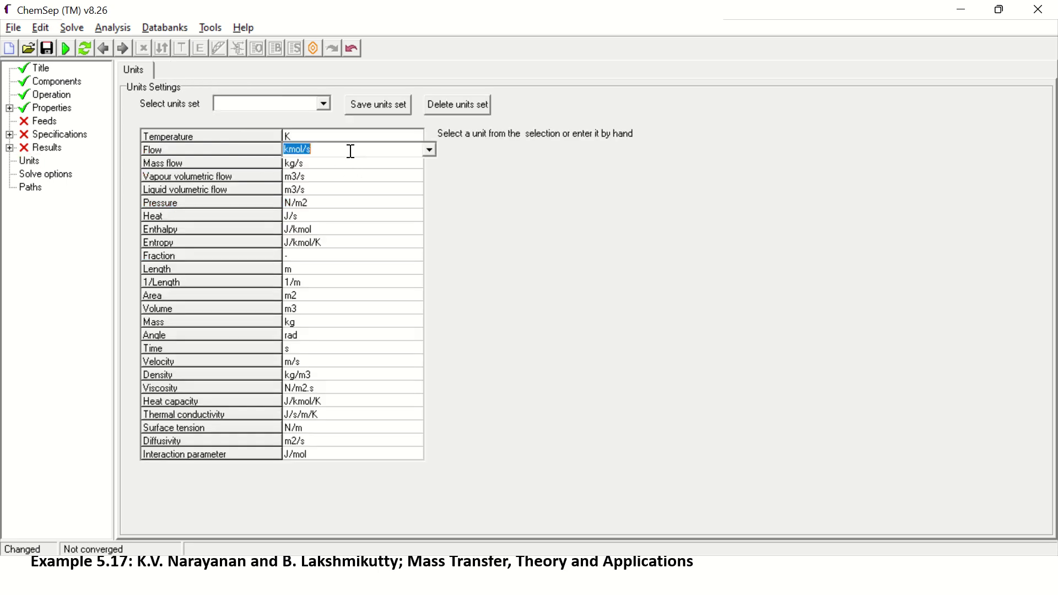
{"action": "left_click", "coordinate": [430, 150]}
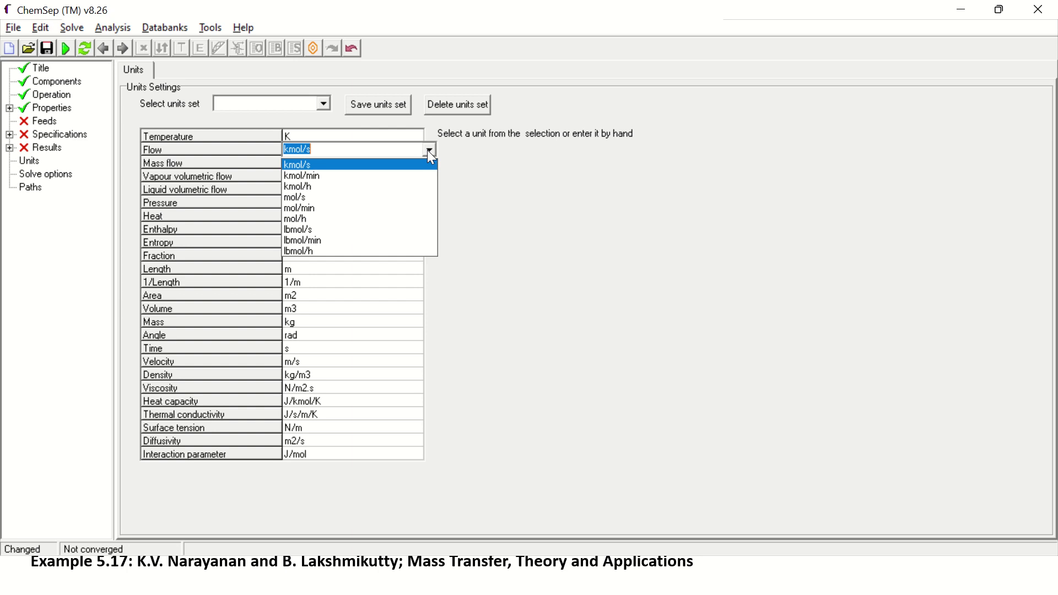
{"action": "left_click", "coordinate": [322, 186]}
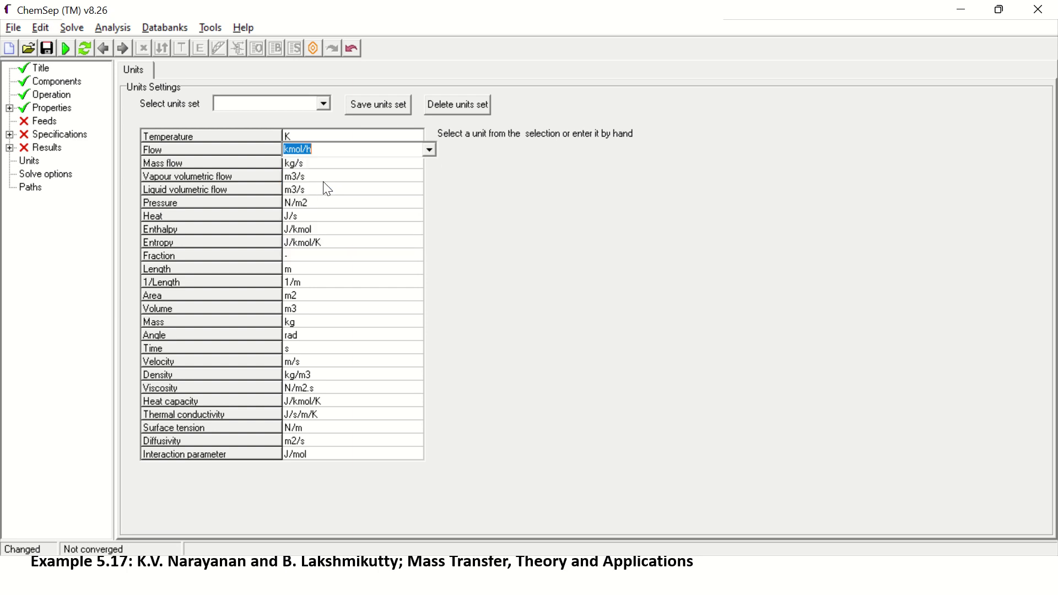
{"action": "left_click", "coordinate": [319, 203]}
{"action": "left_click", "coordinate": [432, 203]}
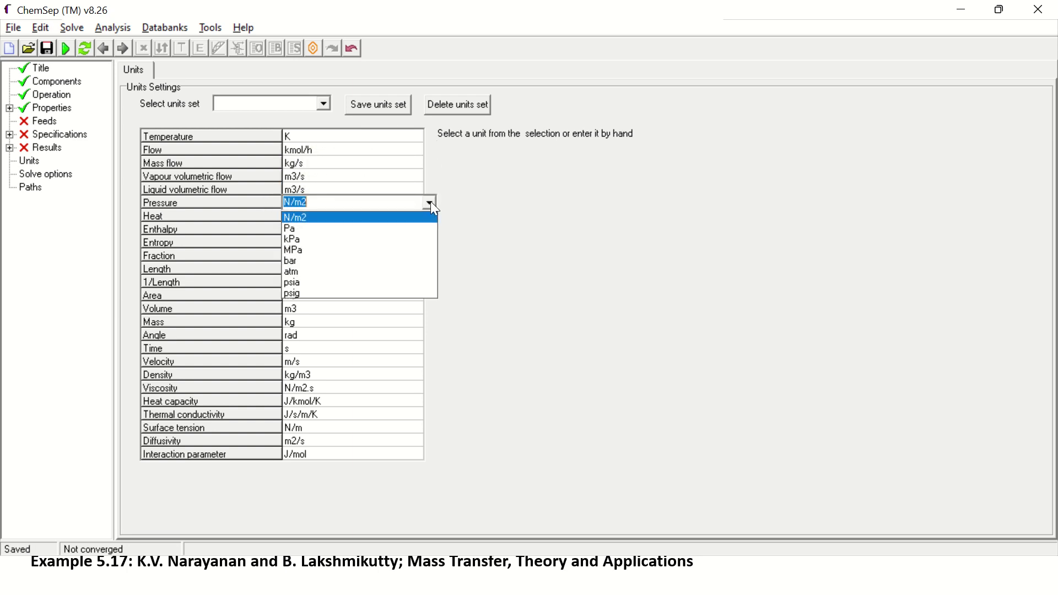
{"action": "left_click", "coordinate": [365, 240]}
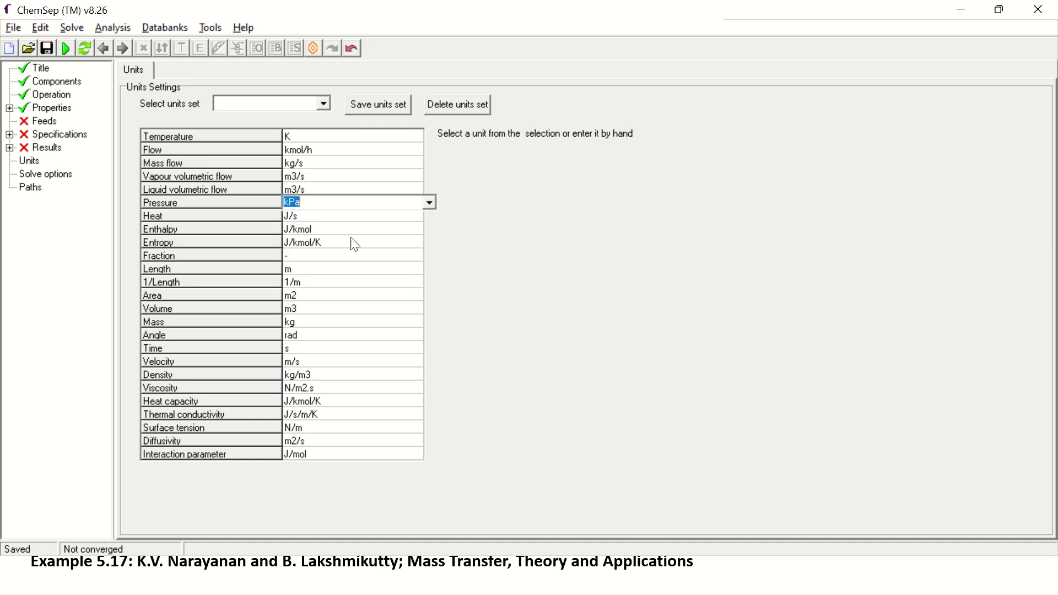
{"action": "left_click", "coordinate": [378, 111]}
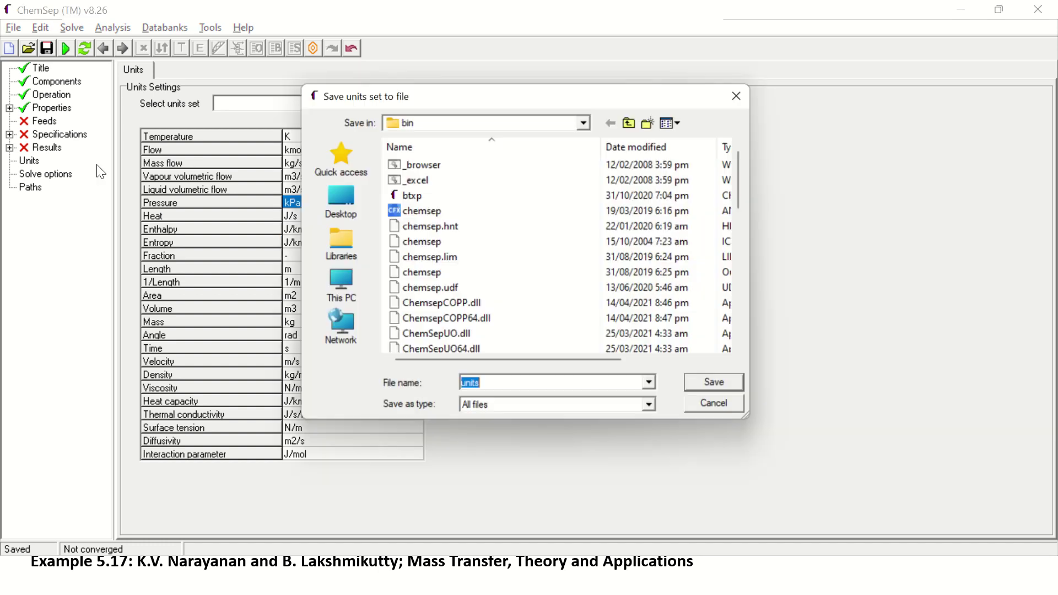
{"action": "left_click", "coordinate": [732, 413]}
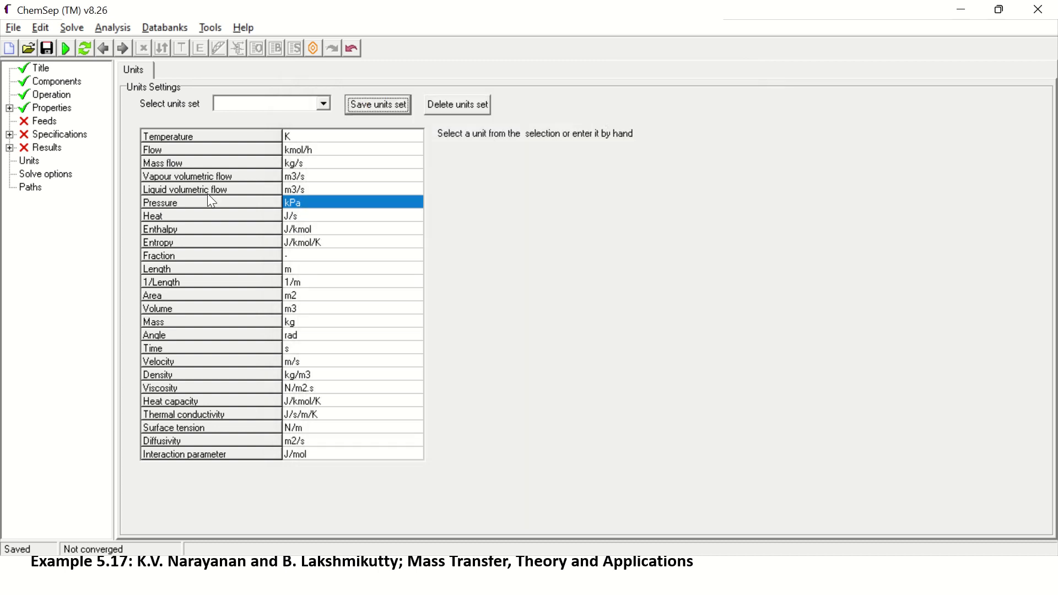
- Enter a Feed1 pressure of 101.325 kPa
{"action": "left_click", "coordinate": [45, 122]}
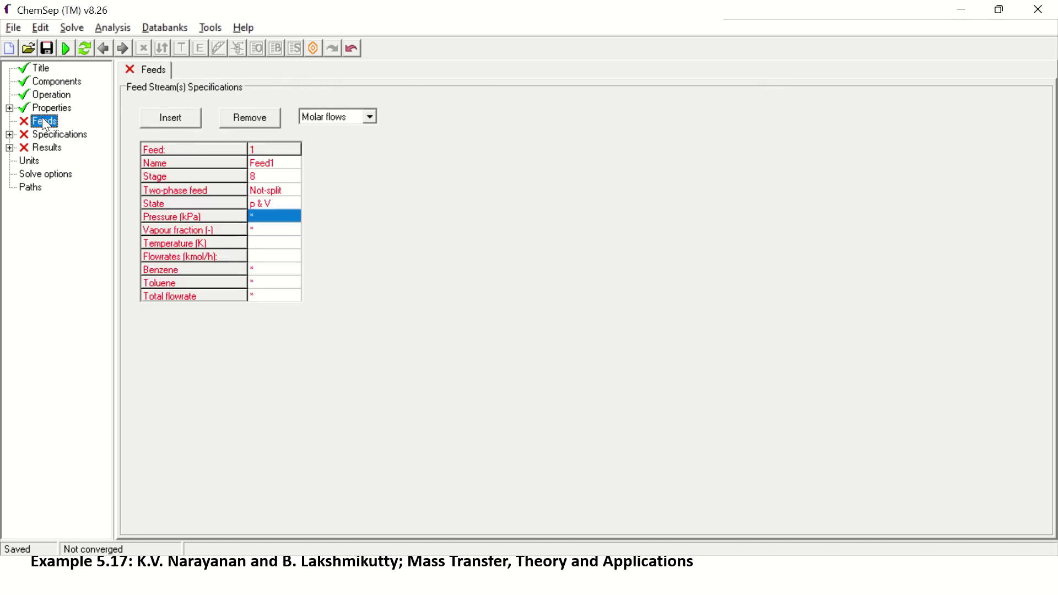
{"action": "left_click", "coordinate": [254, 214]}
{"action": "type", "text": "101.325"}
{"action": "left_click", "coordinate": [281, 232]}
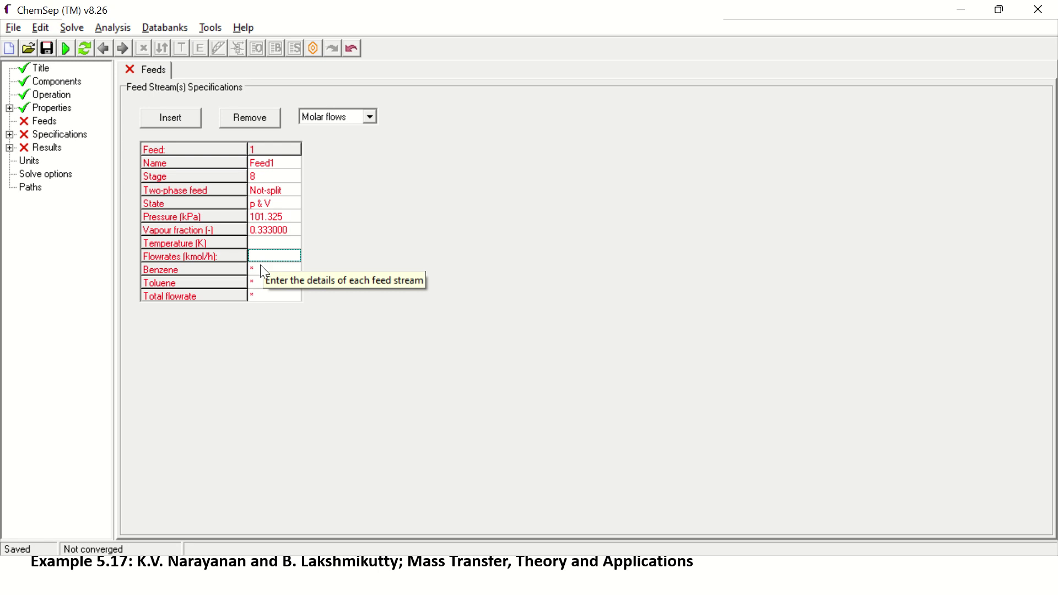
- Enter Feed1 flows of 50 kmol/h benzene and 50 kmol/h toluene
{"action": "left_click", "coordinate": [257, 271]}
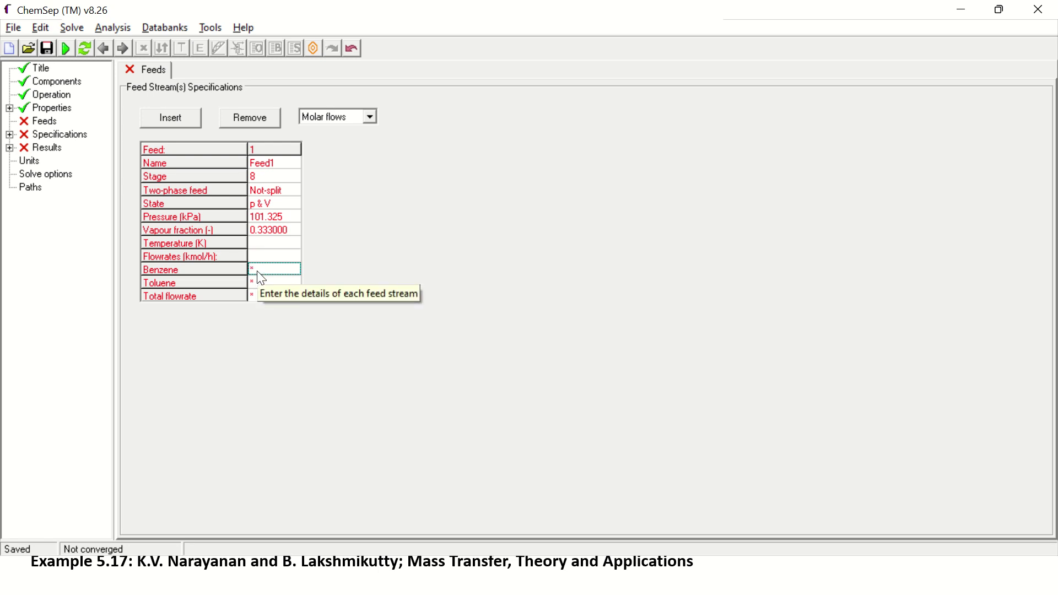
{"action": "left_click", "coordinate": [255, 270]}
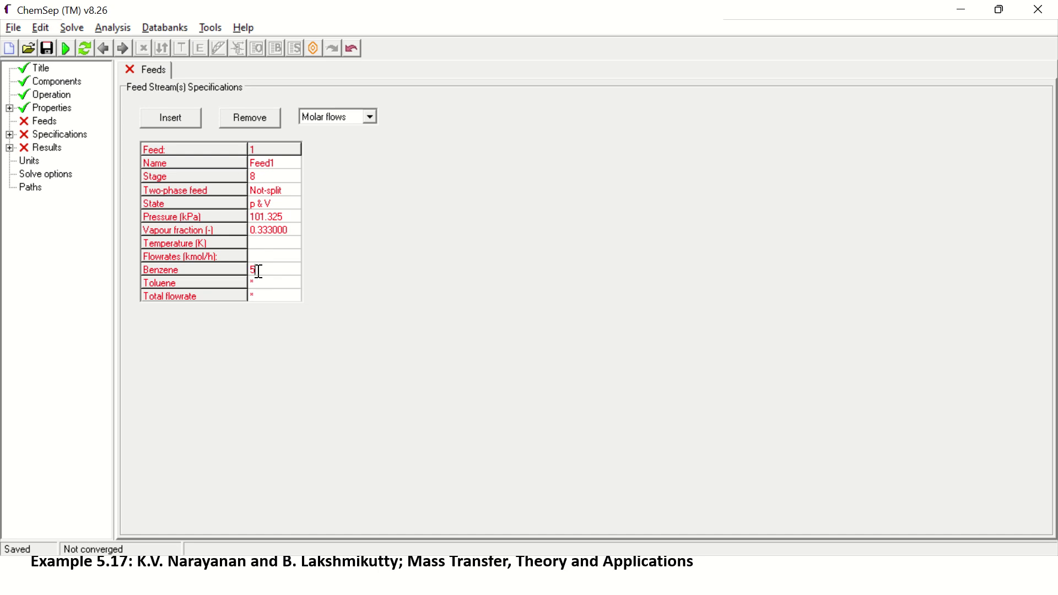
{"action": "type", "text": "50"}
{"action": "left_click", "coordinate": [268, 288]}
{"action": "left_click", "coordinate": [268, 288]}
{"action": "type", "text": "50"}
{"action": "key", "text": "Return"}
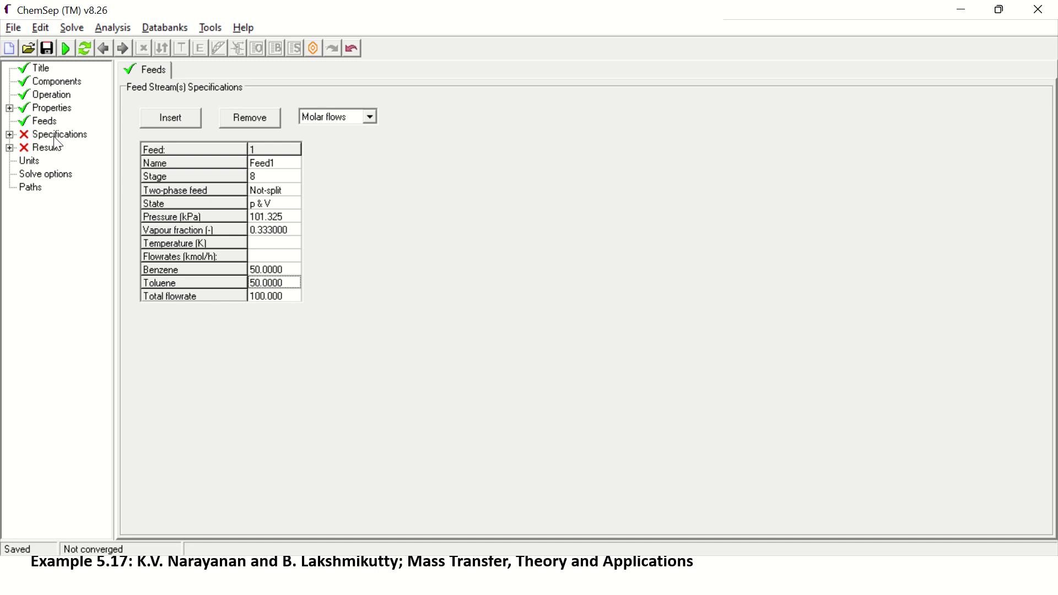
- Set a constant column pressure of 101.325 kPa at the top, with zero heat loss
{"action": "left_click", "coordinate": [58, 138]}
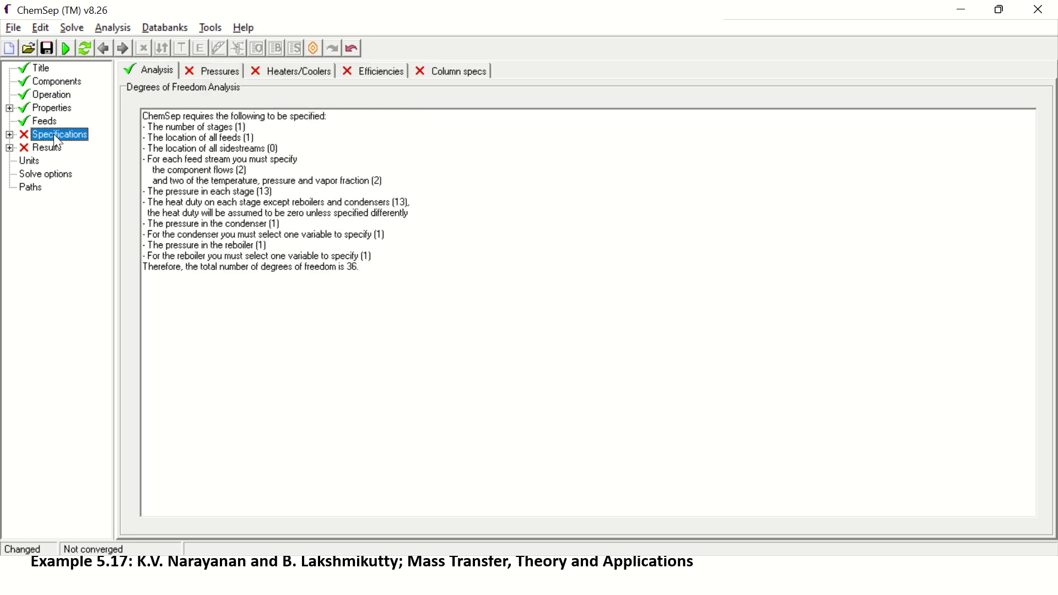
{"action": "left_click", "coordinate": [215, 77]}
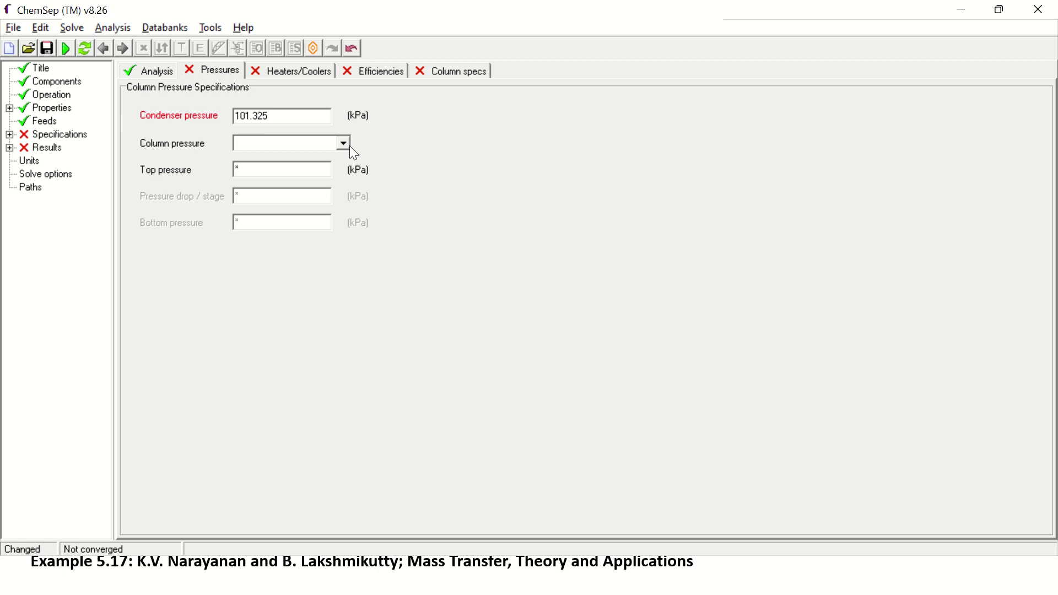
{"action": "left_click", "coordinate": [344, 144]}
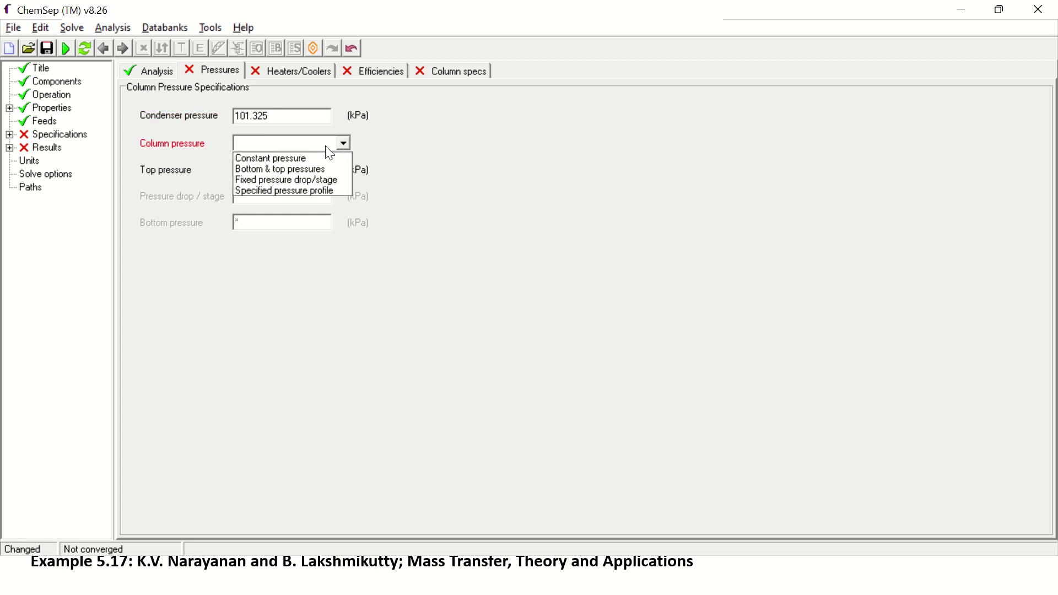
{"action": "left_click", "coordinate": [294, 160]}
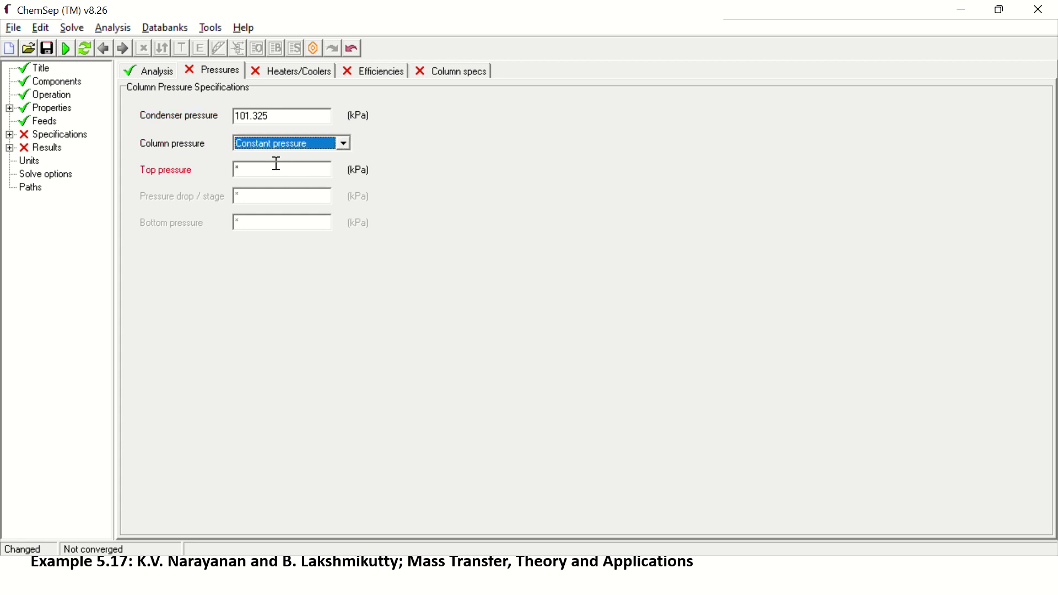
{"action": "left_click", "coordinate": [277, 164]}
{"action": "type", "text": "1"}
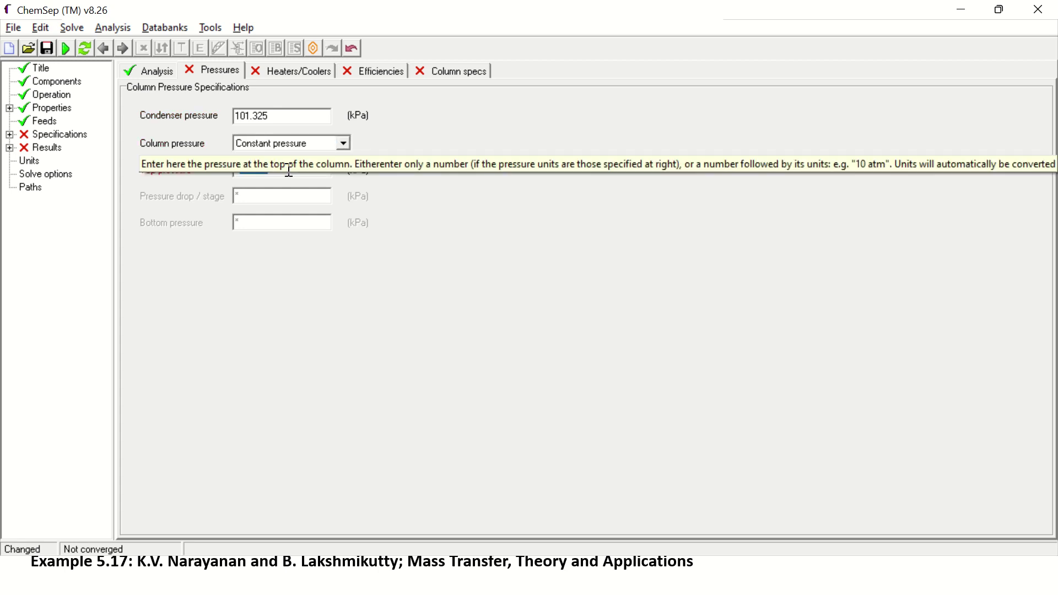
{"action": "left_click", "coordinate": [286, 169]}
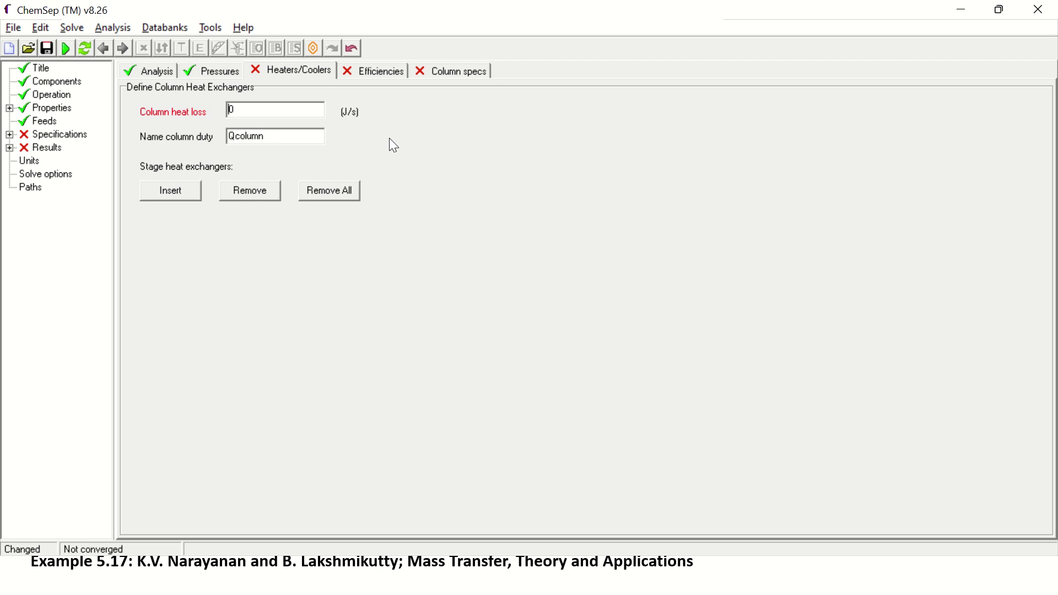
{"action": "left_click", "coordinate": [376, 74]}
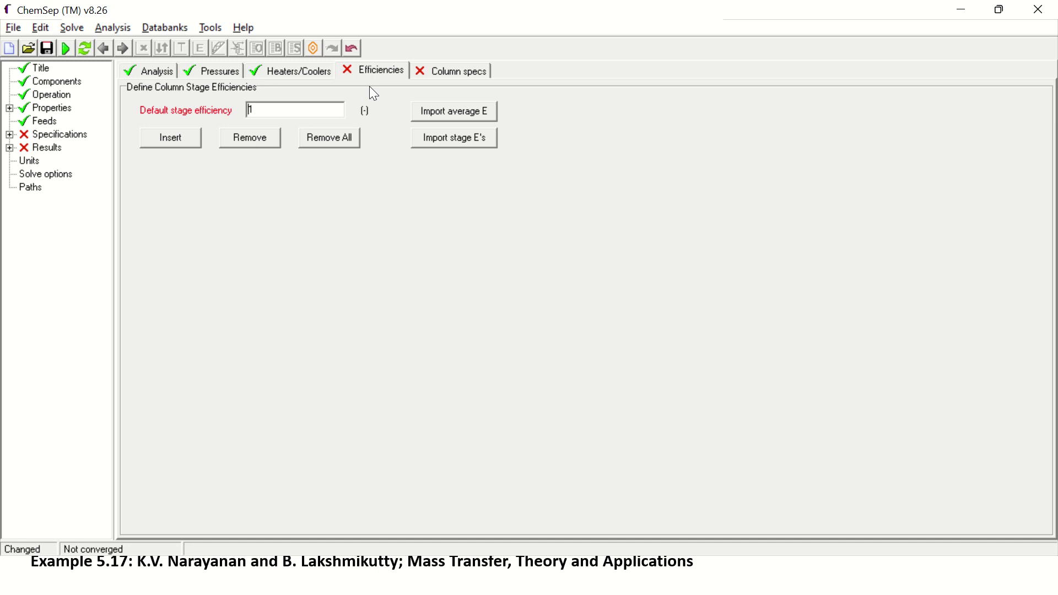
- Specify the top product as 0.95 benzene mole fraction
{"action": "left_click", "coordinate": [440, 74]}
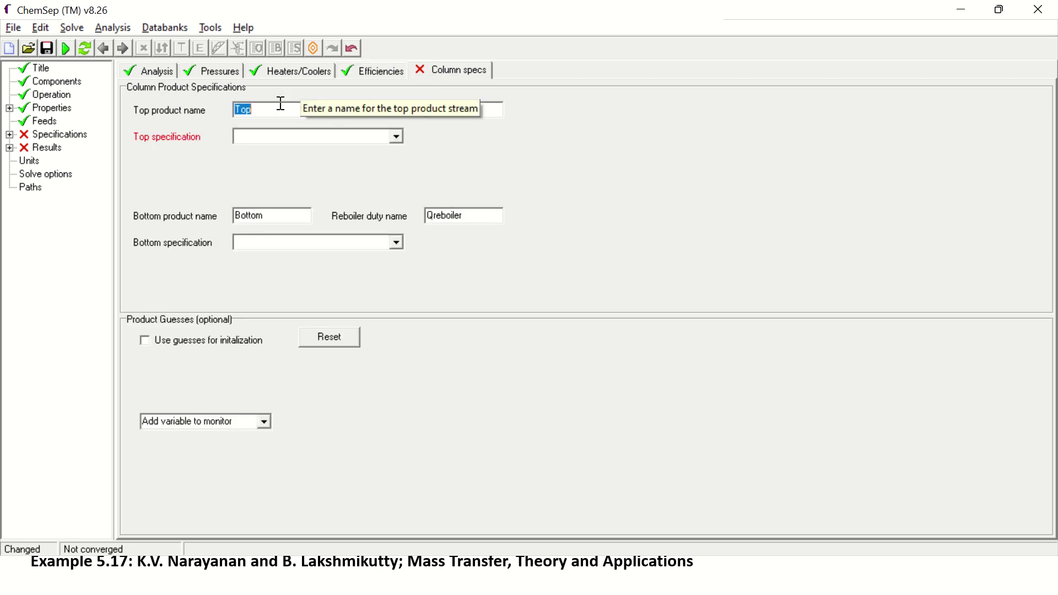
{"action": "left_click", "coordinate": [395, 134]}
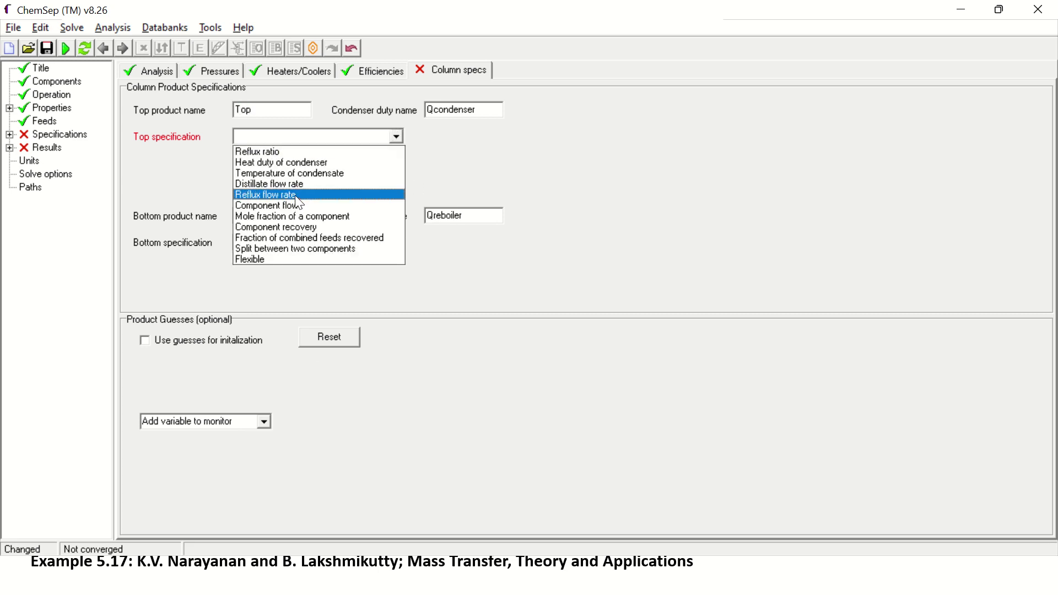
{"action": "left_click", "coordinate": [298, 221]}
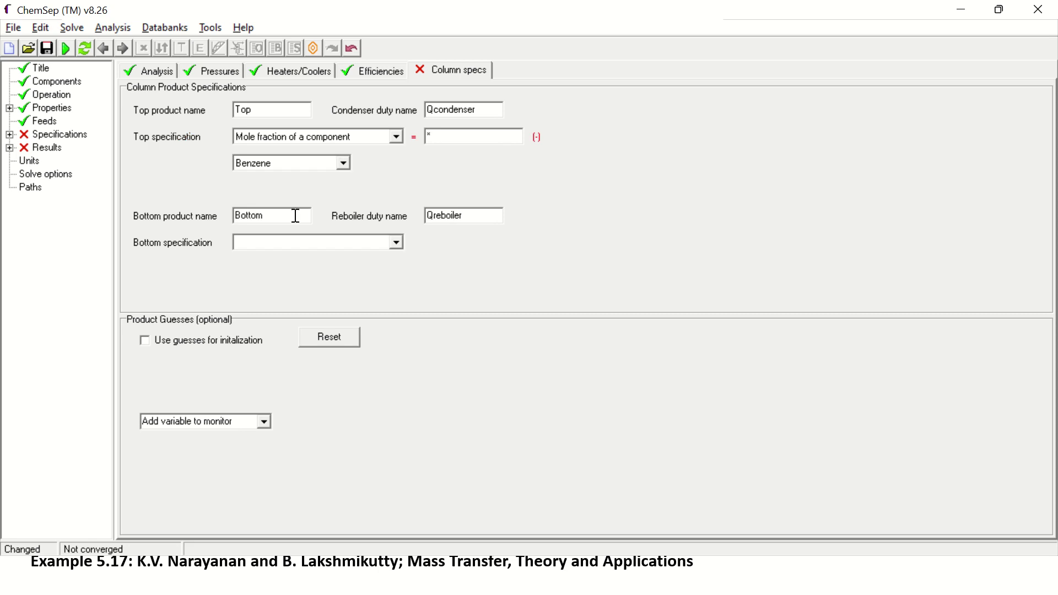
{"action": "left_click", "coordinate": [344, 164]}
{"action": "left_click", "coordinate": [296, 174]}
{"action": "type", "text": "0.99"}
{"action": "left_click_drag", "start_coordinate": [456, 136], "coordinate": [413, 137]}
{"action": "type", "text": "0.95"}
{"action": "key", "text": "Return"}
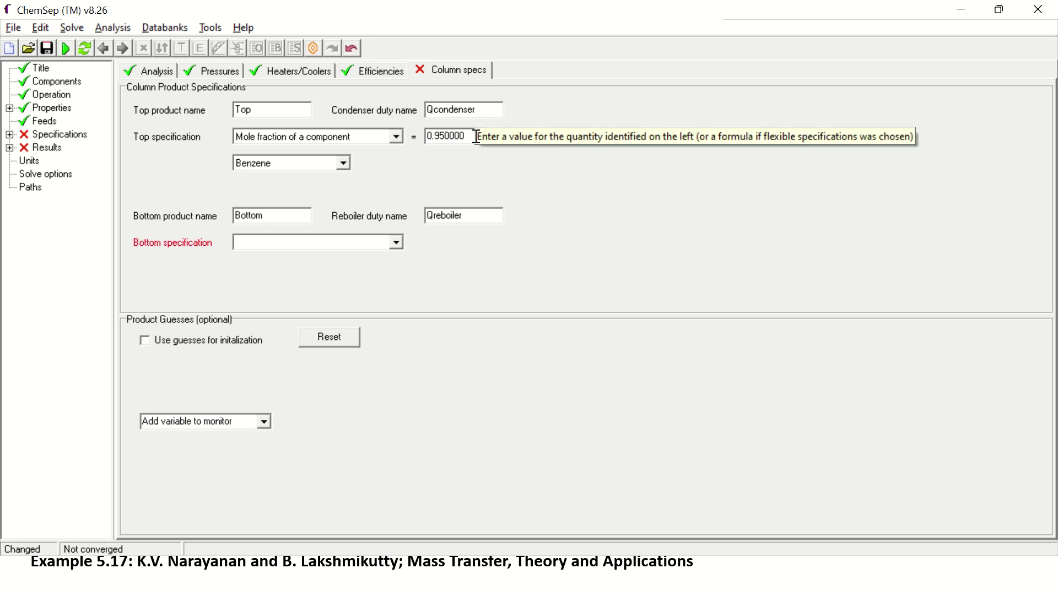
- Specify the bottom product as 0.05 benzene mole fraction
{"action": "left_click", "coordinate": [396, 243]}
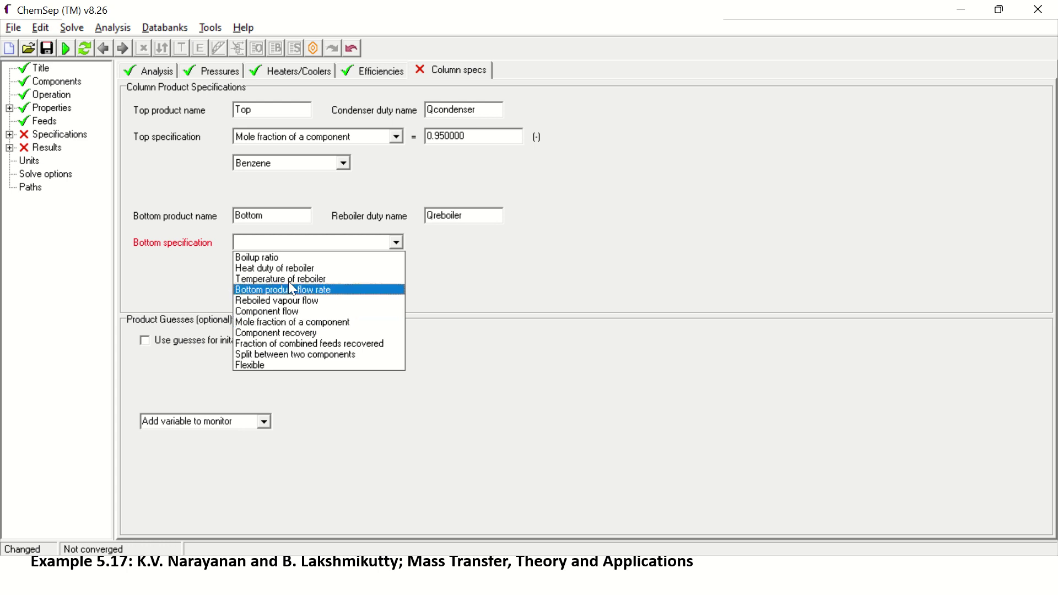
{"action": "left_click", "coordinate": [287, 323]}
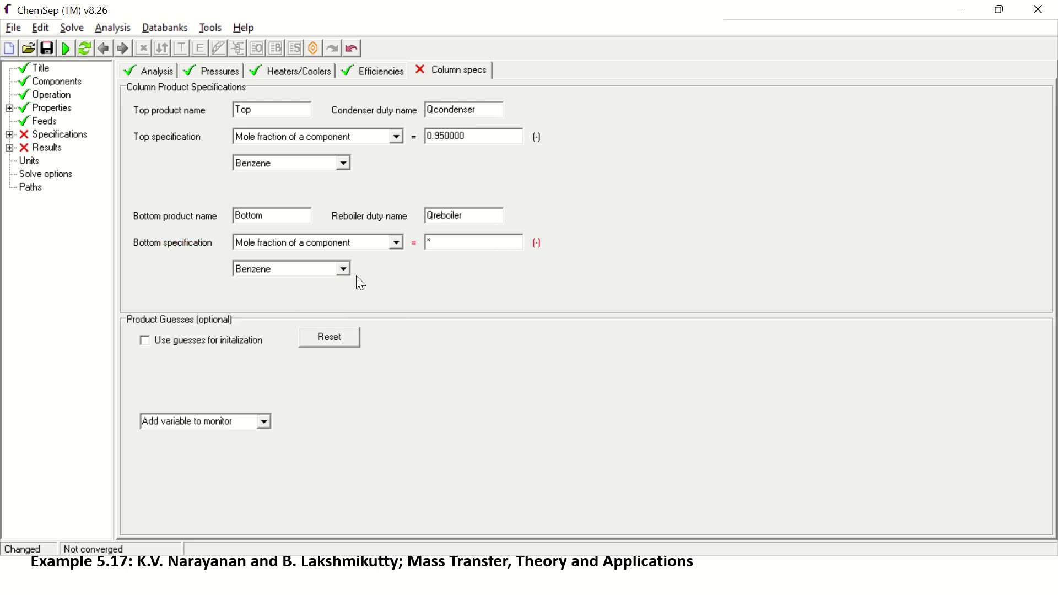
{"action": "double_click", "coordinate": [462, 243]}
{"action": "type", "text": "0.99"}
{"action": "left_click_drag", "start_coordinate": [453, 243], "coordinate": [404, 240]}
{"action": "type", "text": "0.05"}
{"action": "key", "text": "Return"}
- Solve the column, saving it as Distillation.sep; it converges in 7 iterations
{"action": "left_click", "coordinate": [65, 48]}
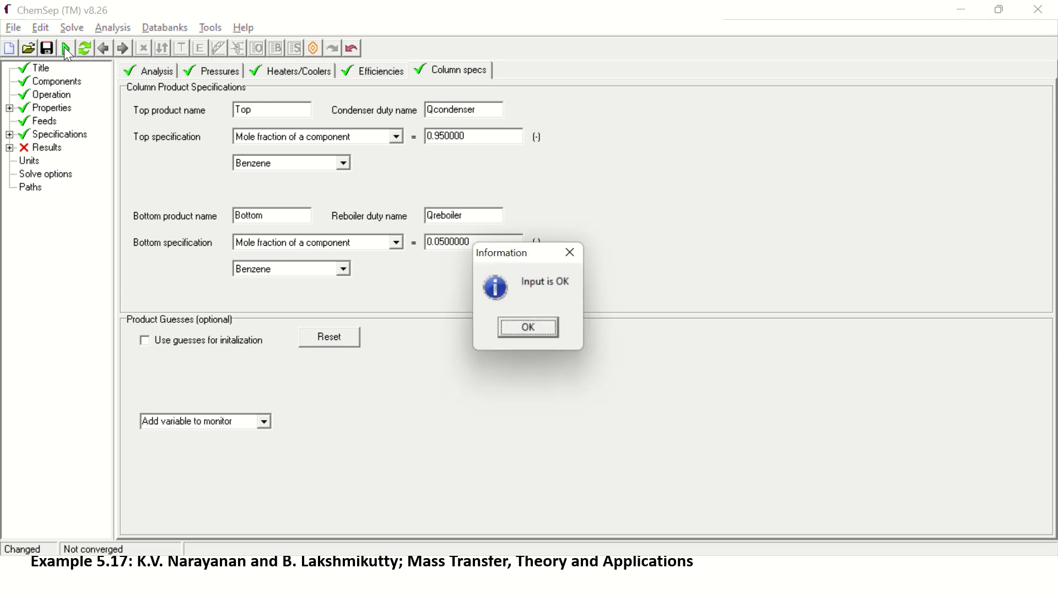
{"action": "left_click", "coordinate": [526, 328]}
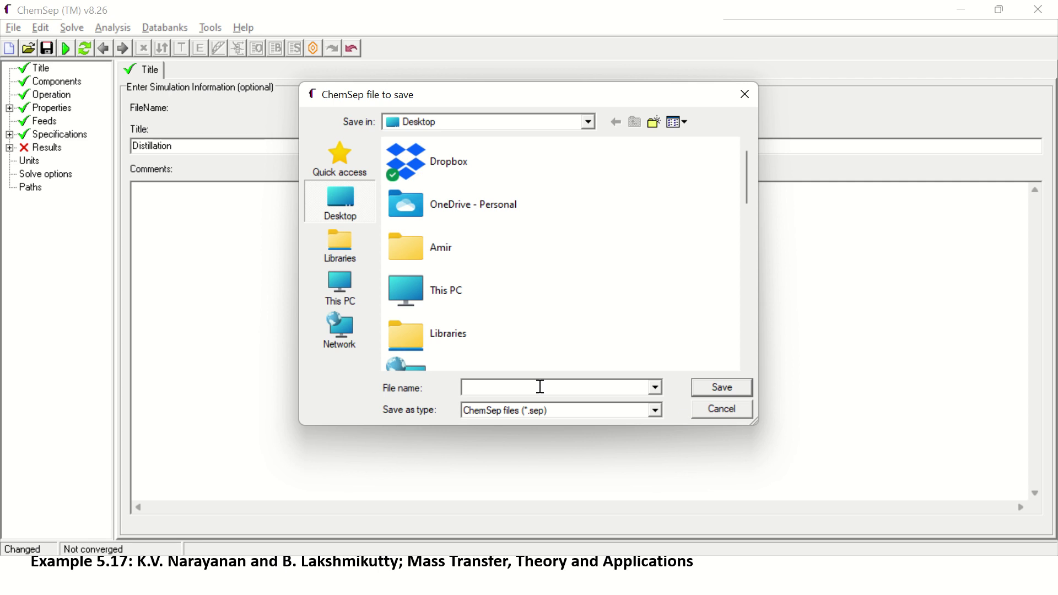
{"action": "type", "text": "Distillation"}
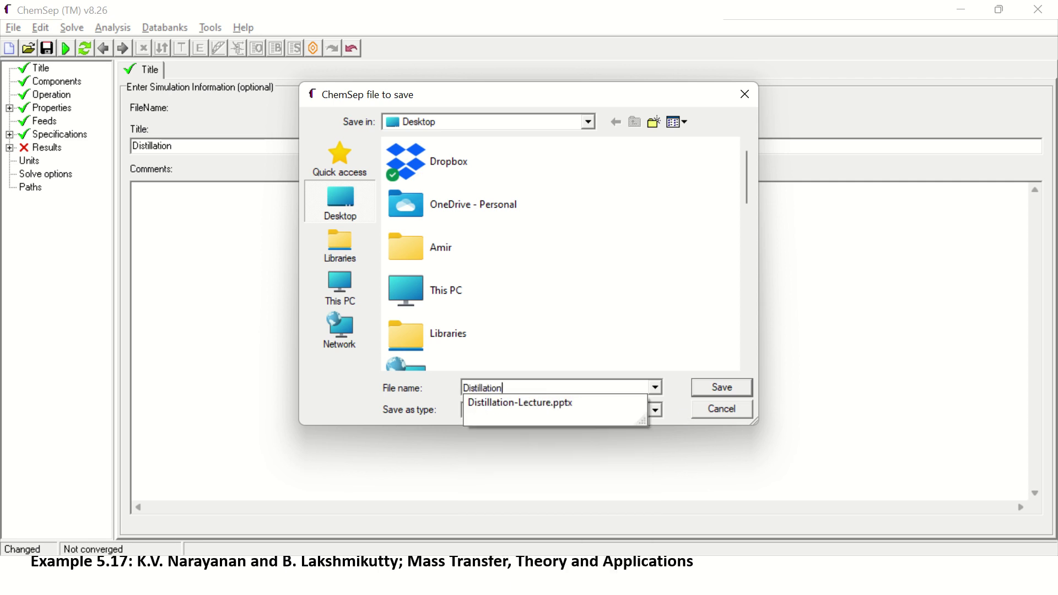
{"action": "key", "text": "Return"}
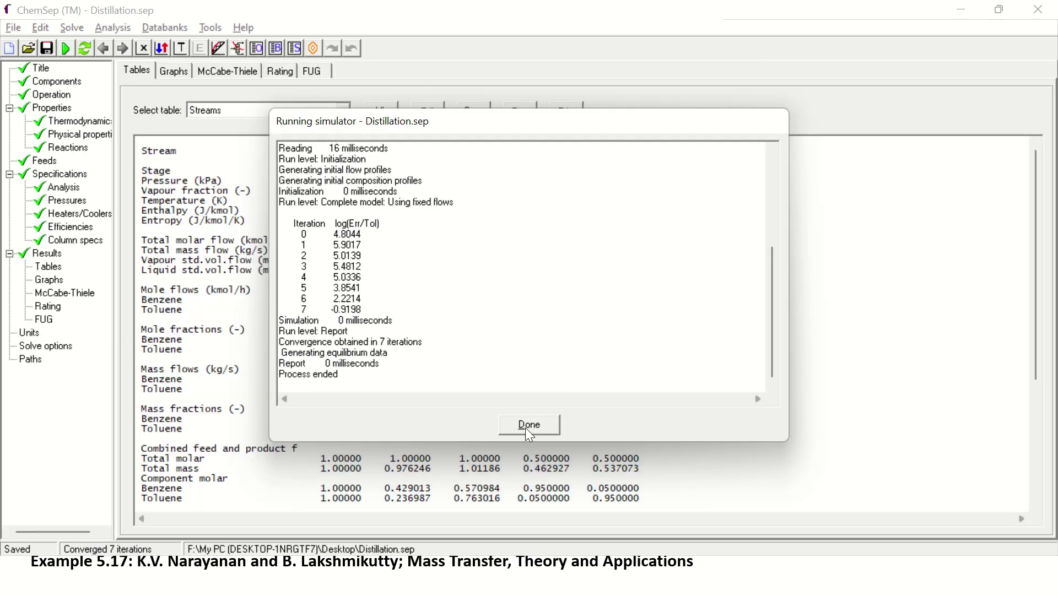
- Close the run log and highlight the Stage, Pressure and Vapour fraction rows of the Streams table
{"action": "left_click", "coordinate": [529, 430]}
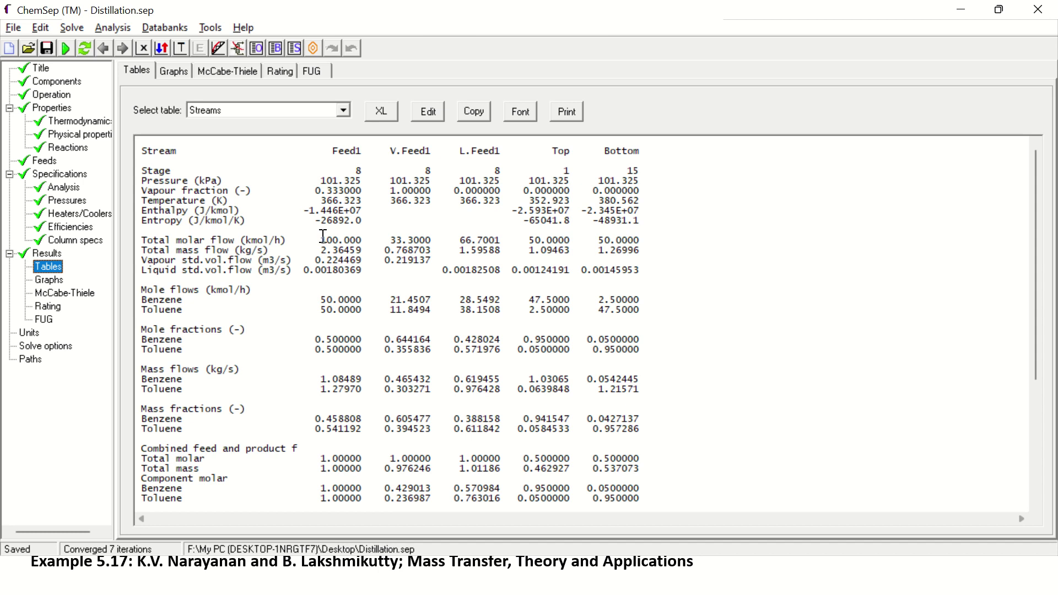
{"action": "mouse_move", "coordinate": [338, 146]}
{"action": "left_mouse_down"}
{"action": "mouse_move", "coordinate": [425, 203]}
{"action": "mouse_move", "coordinate": [426, 220]}
{"action": "left_mouse_up"}
{"action": "left_click", "coordinate": [631, 341]}
{"action": "left_click_drag", "start_coordinate": [345, 167], "coordinate": [494, 195]}
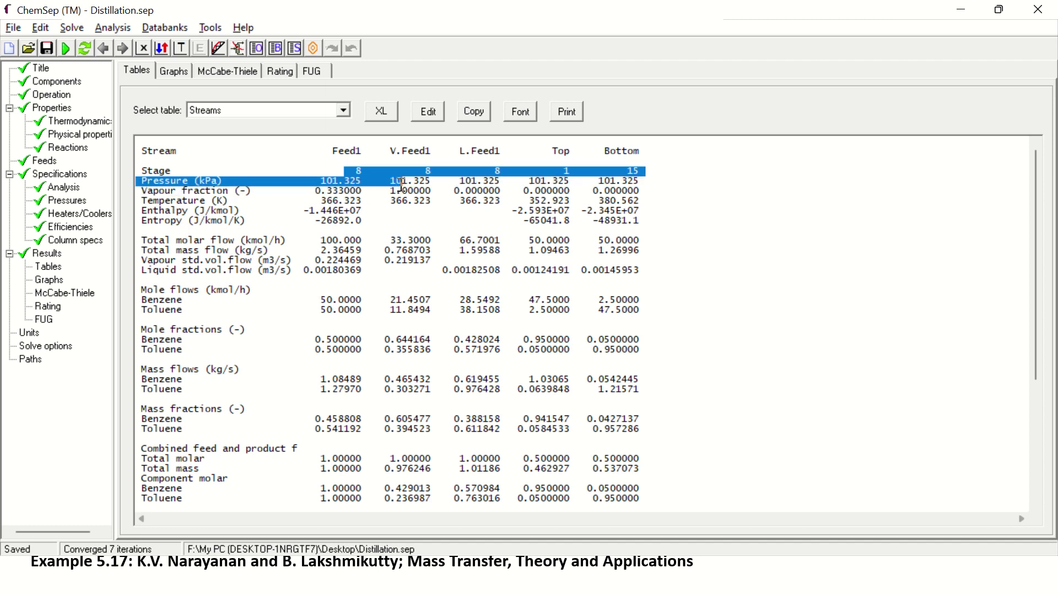
{"action": "left_click", "coordinate": [355, 157]}
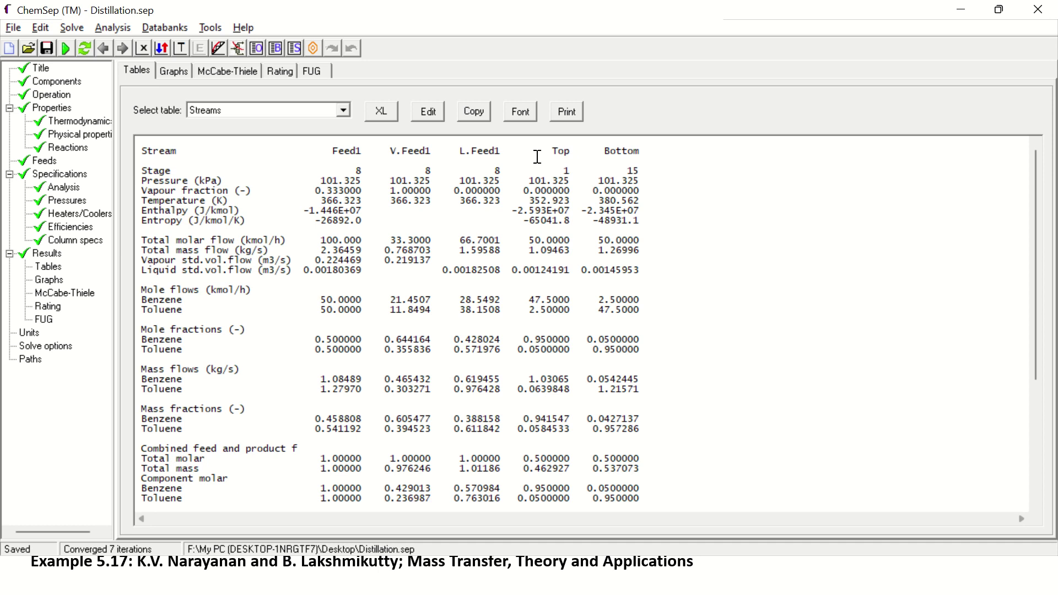
- Highlight the stream headers and the feed (8), top (1) and bottom (15) stage numbers
{"action": "left_click", "coordinate": [571, 151], "text": "shift"}
{"action": "left_click_drag", "start_coordinate": [624, 151], "coordinate": [646, 151]}
{"action": "left_click_drag", "start_coordinate": [364, 176], "coordinate": [352, 171]}
{"action": "left_click", "coordinate": [354, 171]}
{"action": "left_click_drag", "start_coordinate": [572, 172], "coordinate": [563, 171]}
{"action": "left_click_drag", "start_coordinate": [640, 171], "coordinate": [622, 171]}
- Highlight the V.Feed1 and L.Feed1 headers, then scroll the table back up
{"action": "left_click_drag", "start_coordinate": [389, 151], "coordinate": [433, 152]}
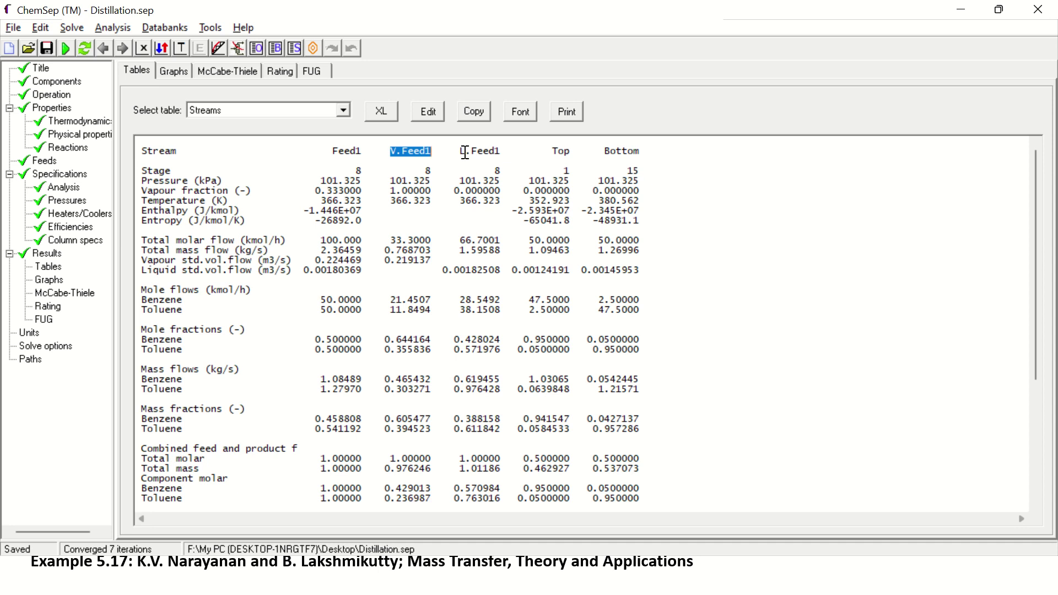
{"action": "double_click", "coordinate": [465, 153]}
{"action": "left_click", "coordinate": [439, 151]}
{"action": "left_click_drag", "start_coordinate": [456, 151], "coordinate": [500, 151]}
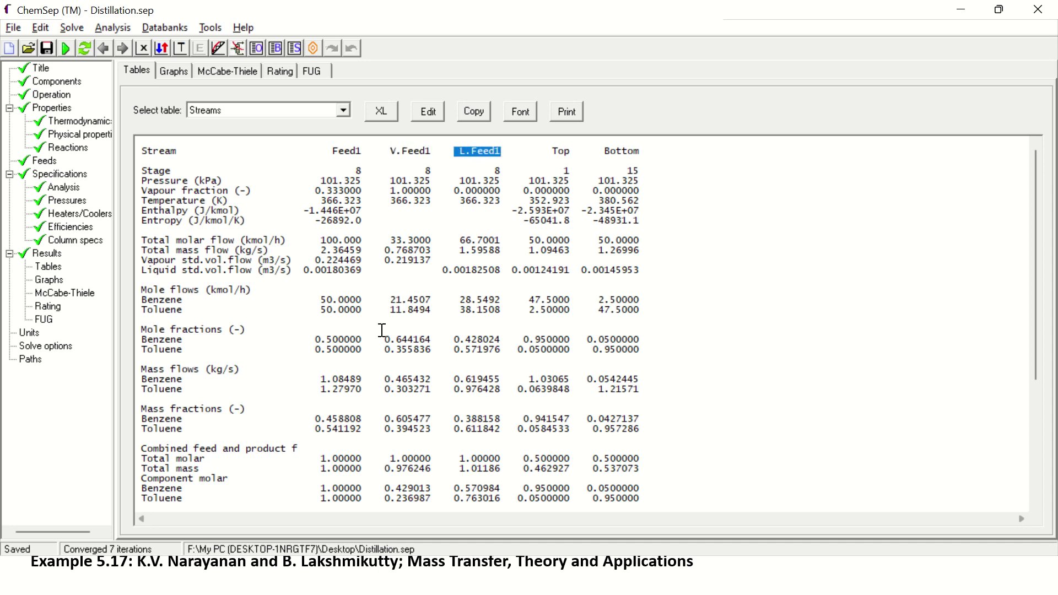
{"action": "left_click", "coordinate": [382, 330]}
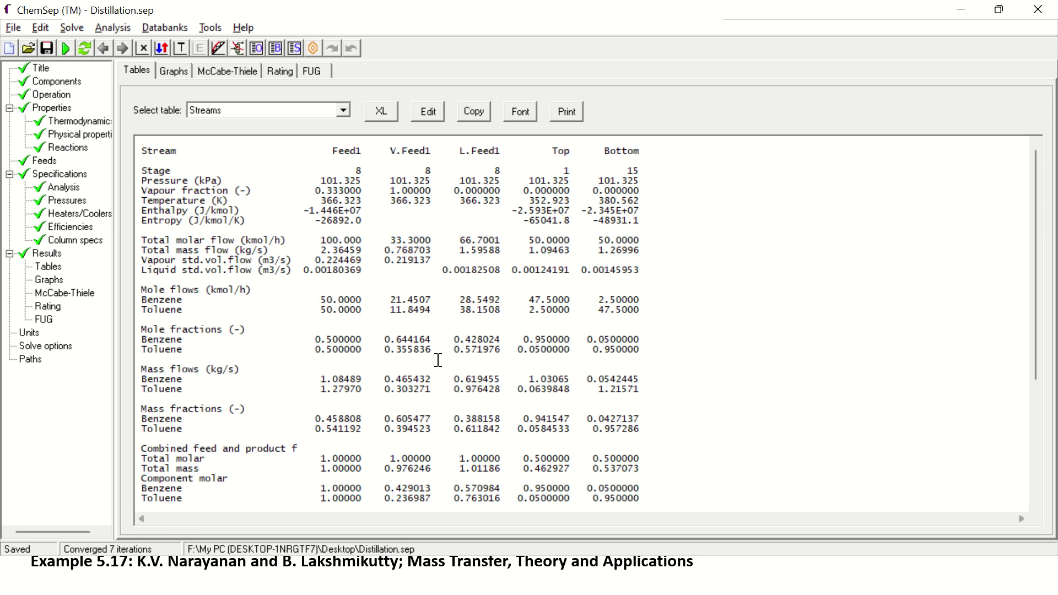
{"action": "mouse_move", "coordinate": [1034, 265]}
{"action": "left_click_drag", "start_coordinate": [1038, 284], "coordinate": [1033, 330]}
{"action": "scroll", "coordinate": [1036, 336], "scroll_direction": "up", "scroll_amount": 3}
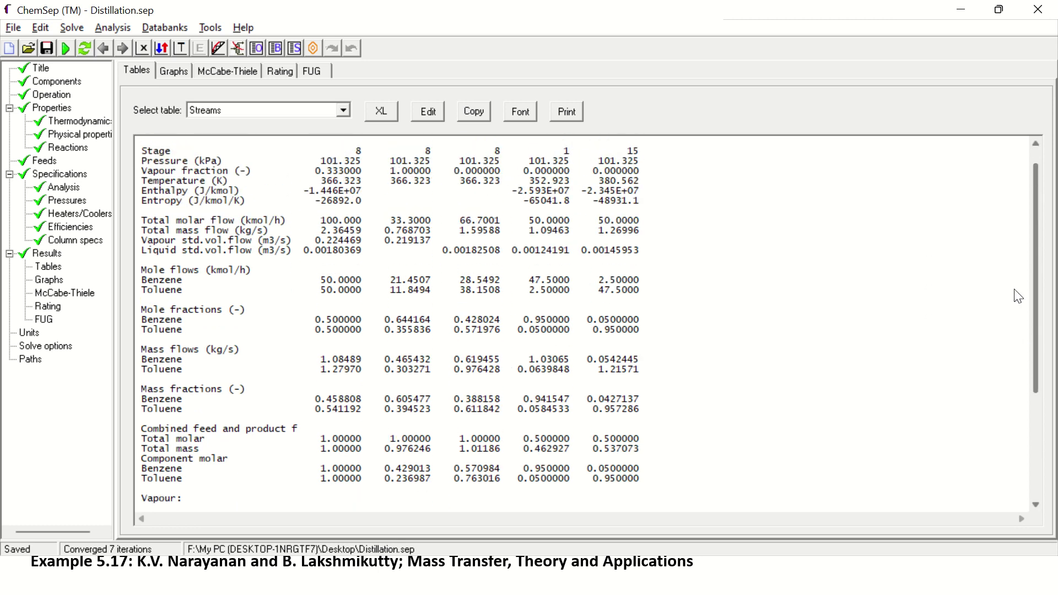
{"action": "scroll", "coordinate": [1036, 336], "scroll_direction": "up", "scroll_amount": 1}
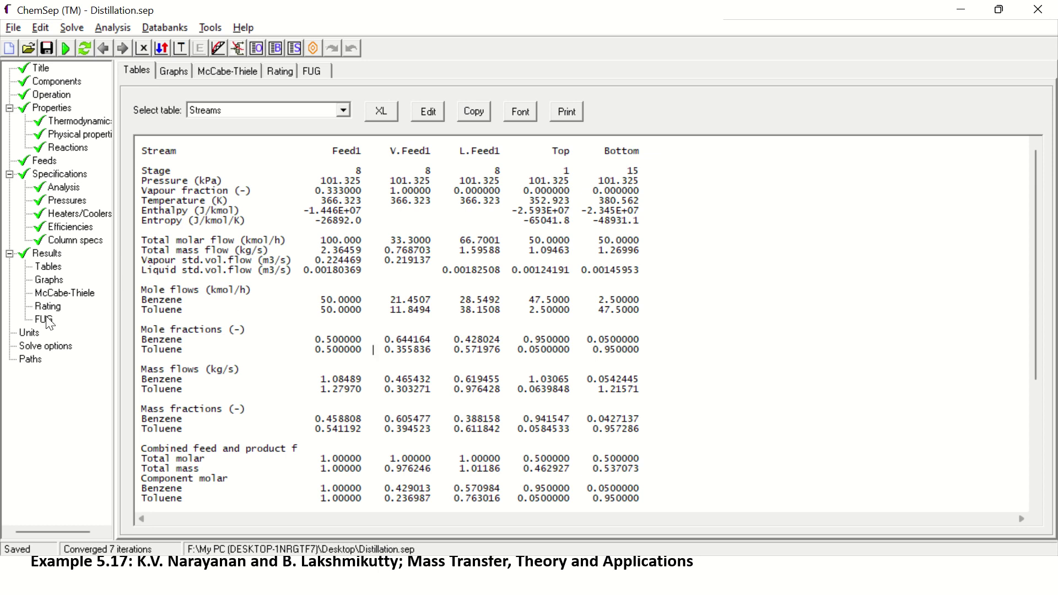
- Show the benzene–toluene McCabe-Thiele diagram with stepped stages and the feed at stage 8
{"action": "left_click", "coordinate": [66, 293]}
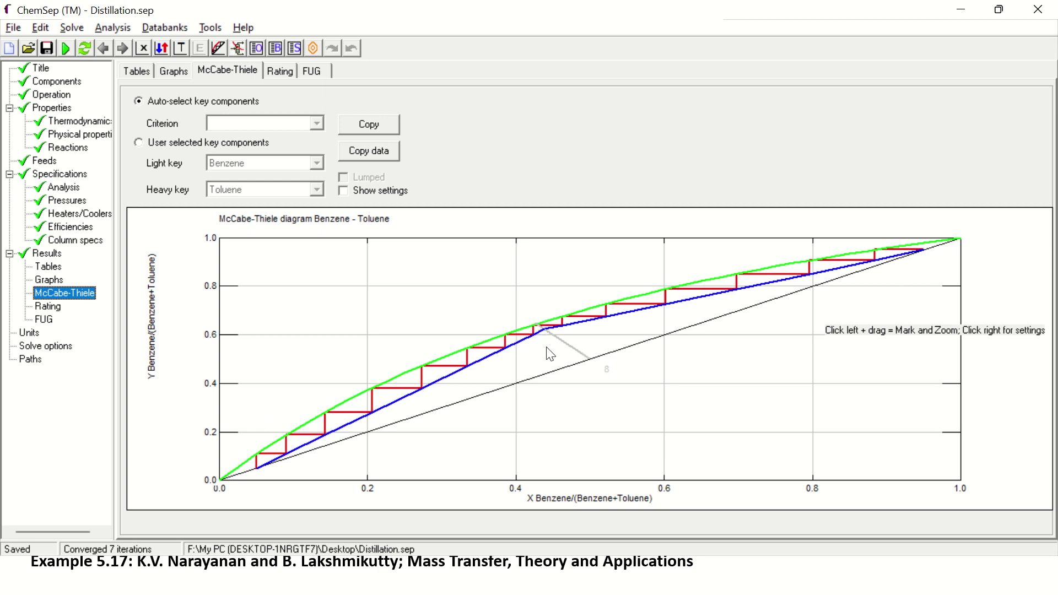
- Show the FUG shortcut results: 6.66 minimum stages, minimum reflux 1.414, feed stage 7.99
{"action": "left_click", "coordinate": [52, 320]}
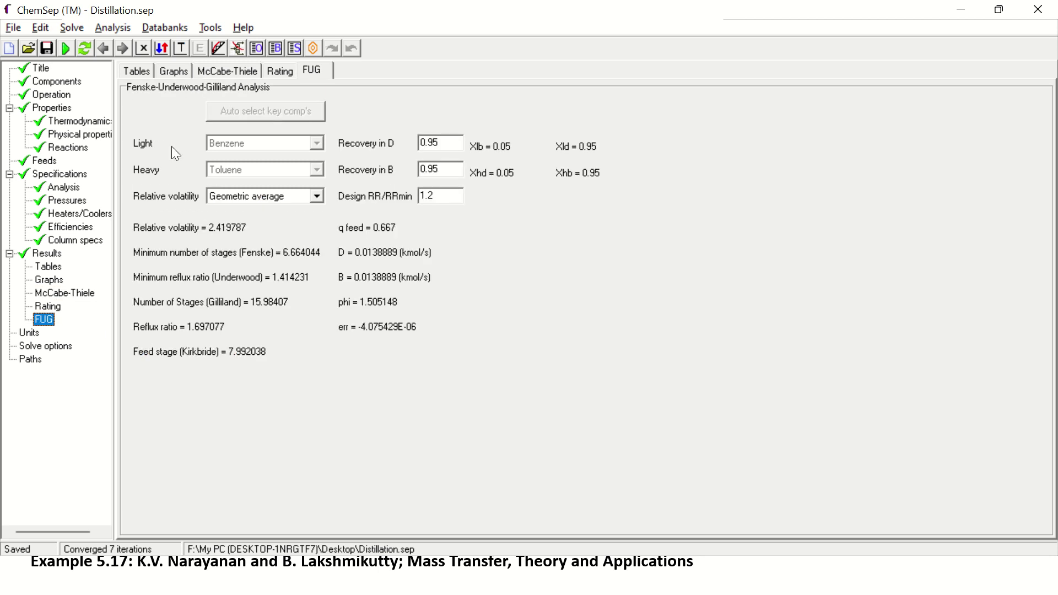